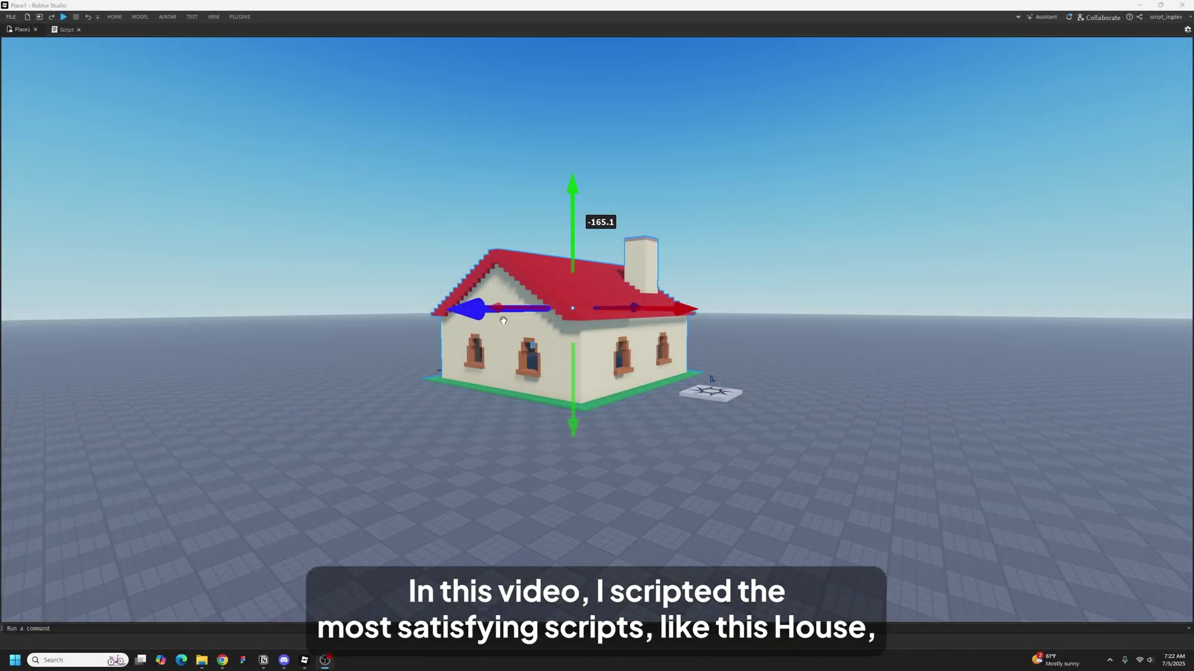
Lift the house above the baseplate, run the simulation to watch it break apart on landing, and stop the run.
{"action": "left_click_drag", "start_coordinate": [571, 245], "coordinate": [568, 264]}
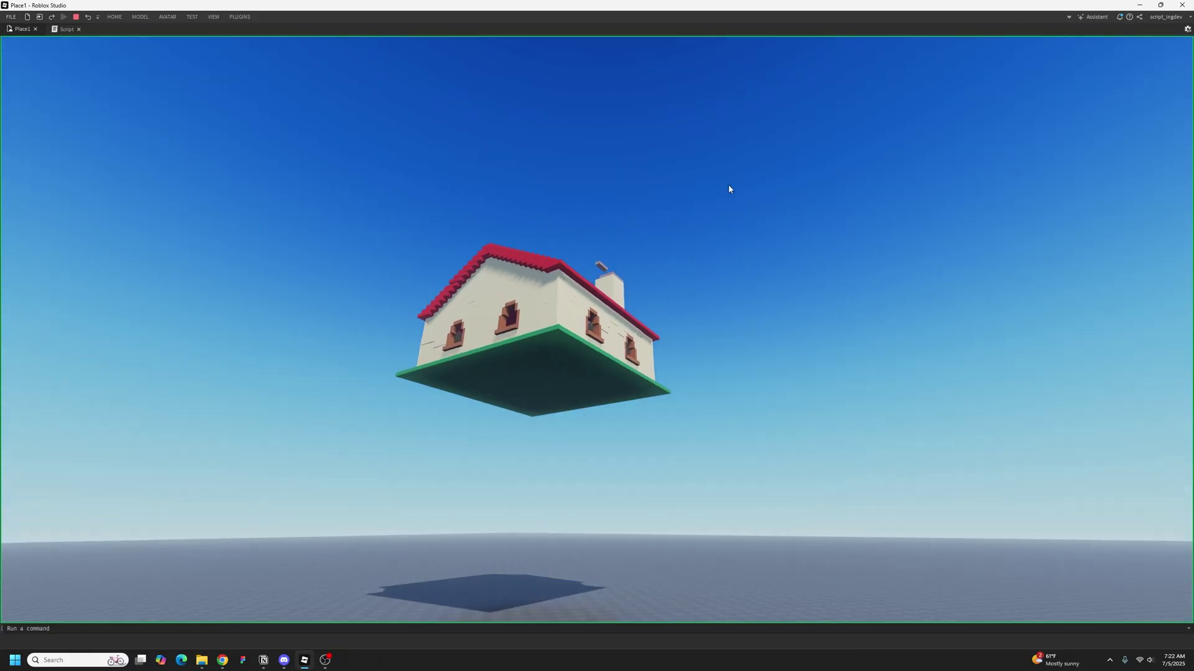
{"action": "right_click_drag", "start_coordinate": [729, 185], "coordinate": [721, 254]}
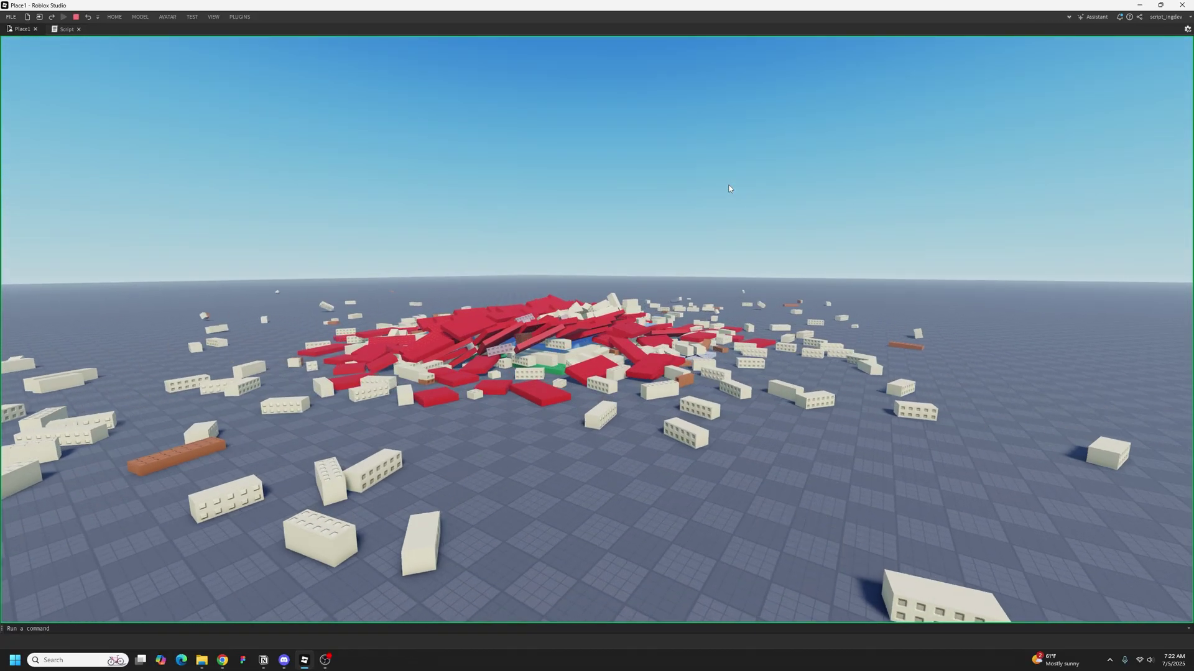
{"action": "key", "text": "shift+F5"}
Raise the house higher above the baseplate and run the simulation to test the drop from that height.
{"action": "right_click_drag", "start_coordinate": [337, 359], "coordinate": [348, 316]}
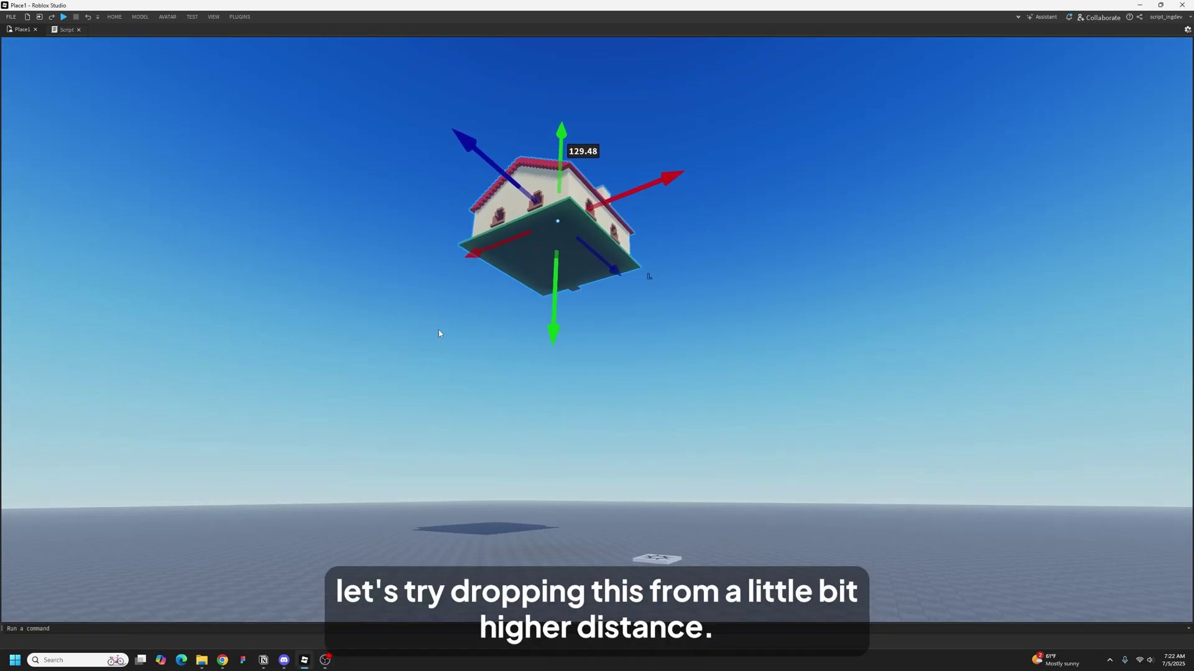
{"action": "left_click_drag", "start_coordinate": [562, 318], "coordinate": [563, 297]}
{"action": "key", "text": "F8"}
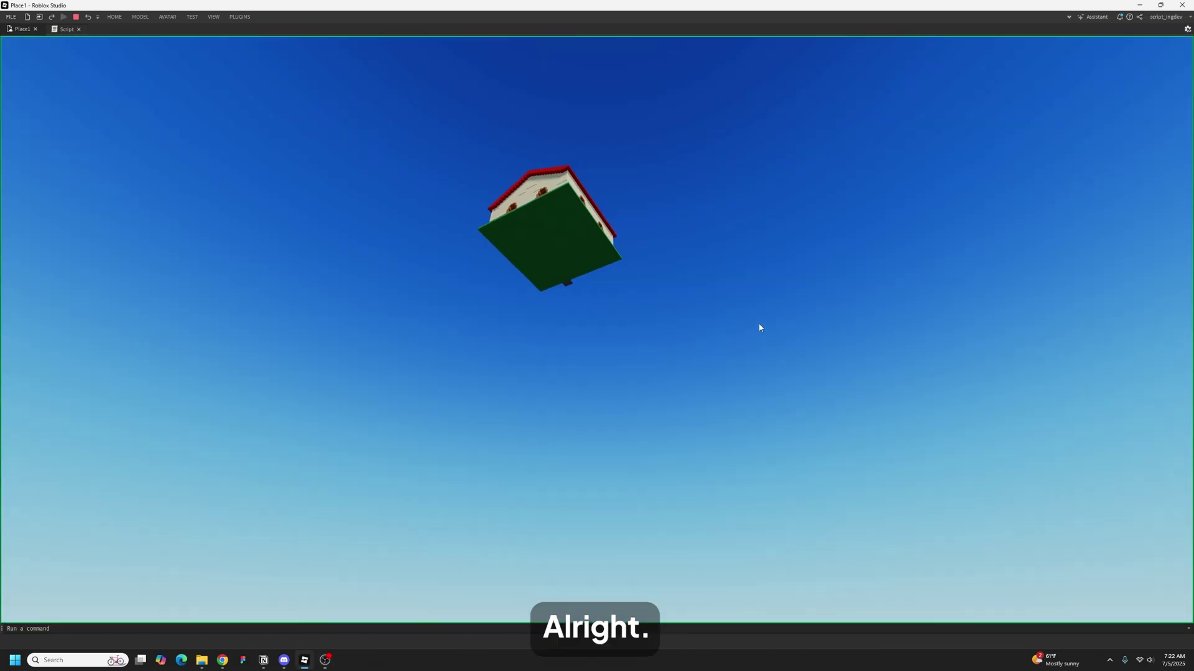
{"action": "right_click_drag", "start_coordinate": [759, 323], "coordinate": [759, 373]}
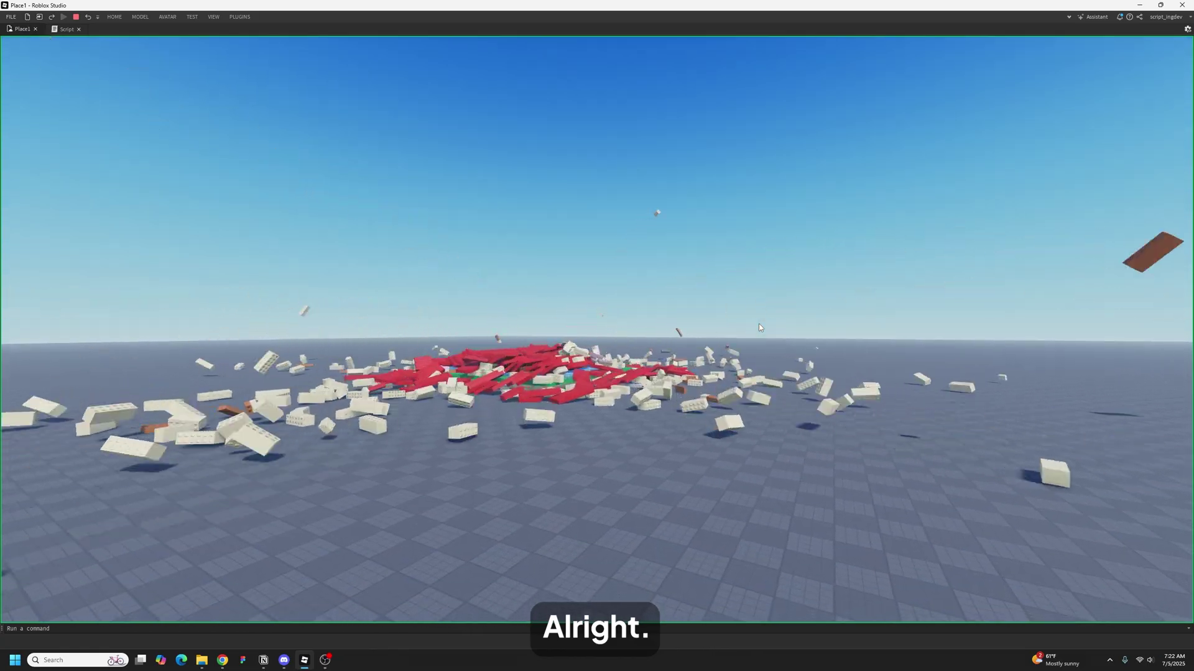
{"action": "key", "text": "s"}
{"action": "right_click_drag", "start_coordinate": [758, 323], "coordinate": [700, 304]}
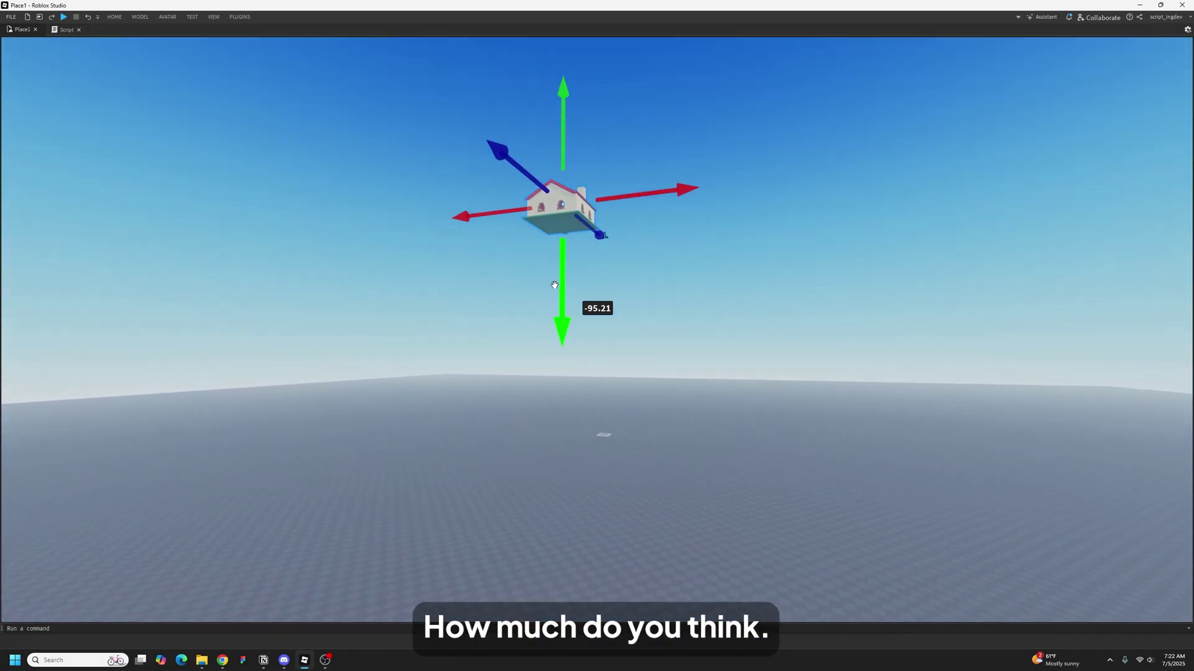
Raise the house by about 167 studs and run the simulation, examining the scattered bricks up close.
{"action": "left_click_drag", "start_coordinate": [560, 285], "coordinate": [565, 268]}
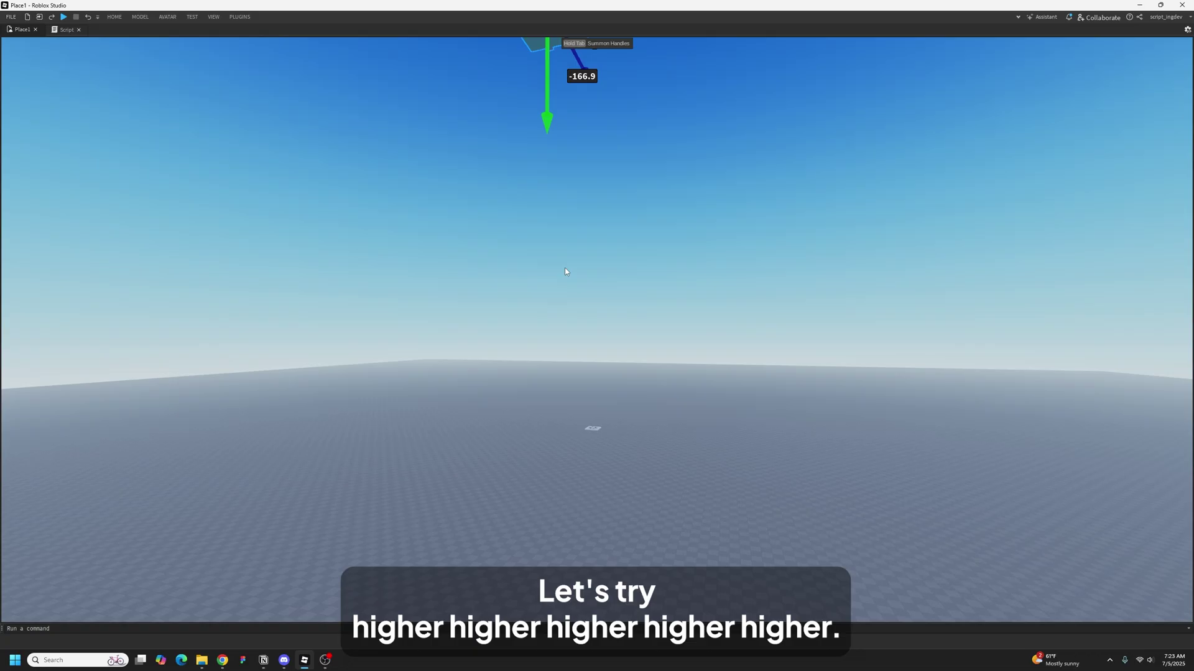
{"action": "key", "text": "F5"}
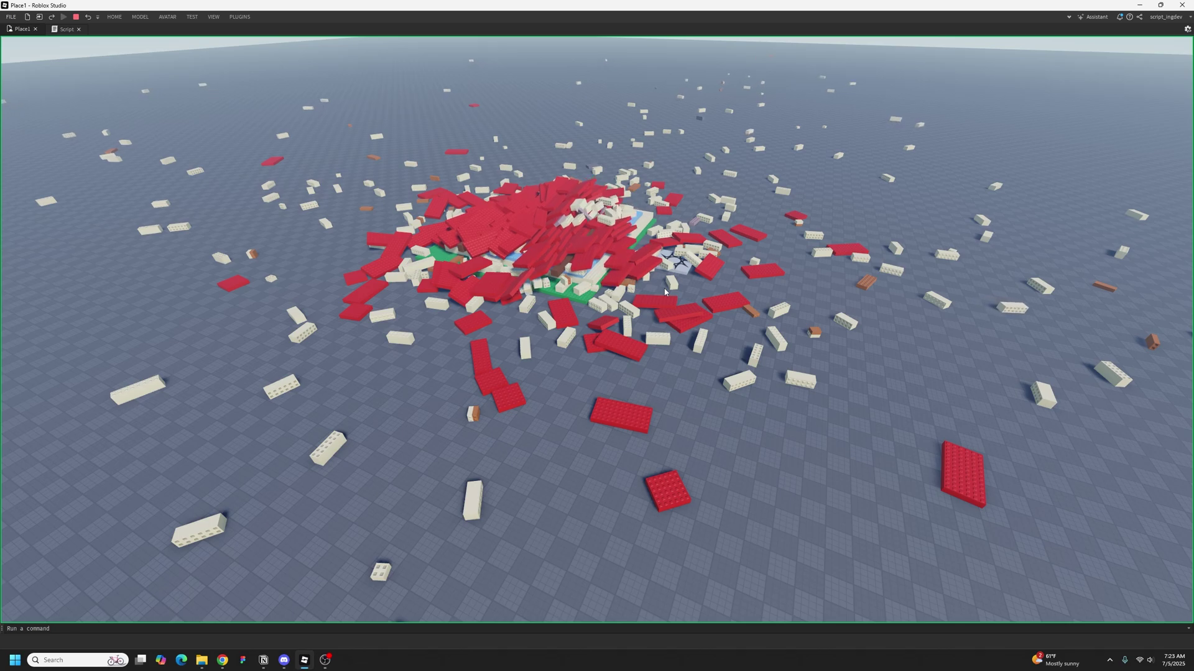
{"action": "right_click_drag", "start_coordinate": [664, 292], "coordinate": [664, 293]}
{"action": "key", "text": "w"}
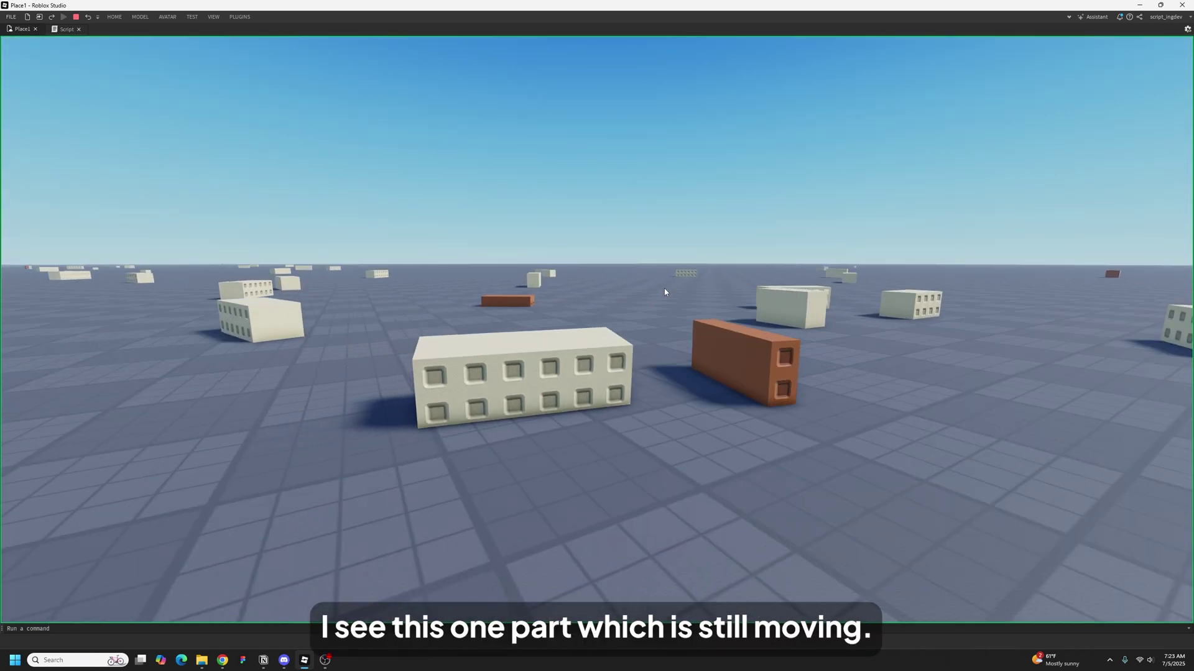
{"action": "left_click", "coordinate": [486, 304]}
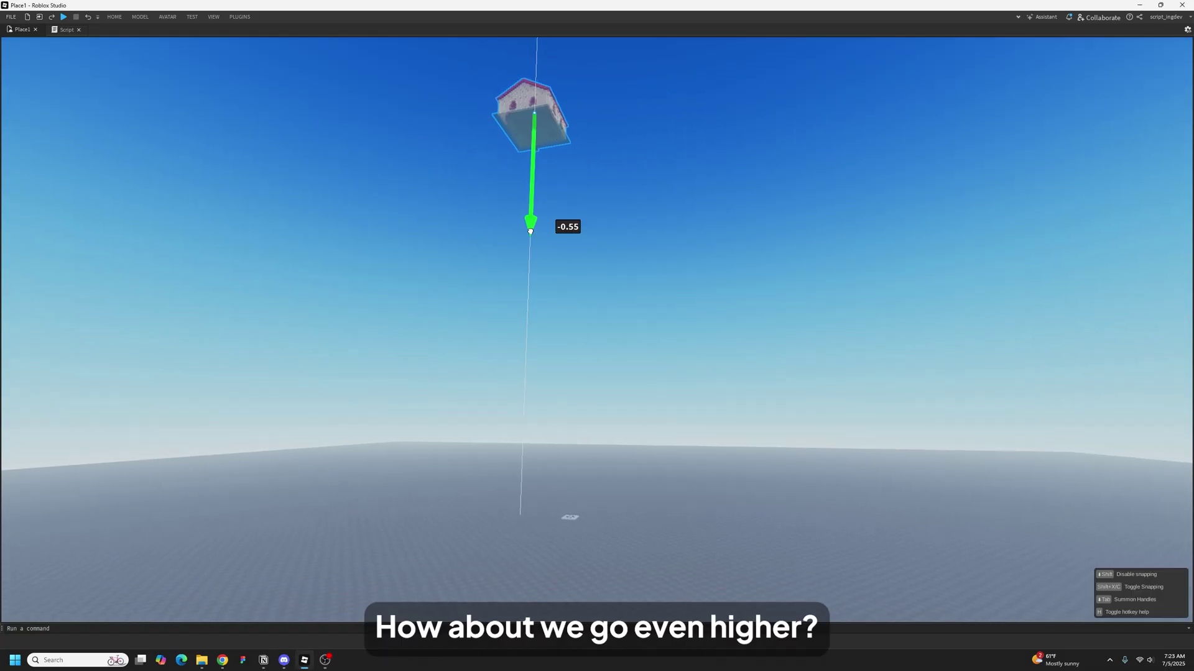
Move the house even farther up and run the simulation to watch the impact from the baseplate.
{"action": "left_click_drag", "start_coordinate": [530, 231], "coordinate": [531, 231]}
{"action": "right_click_drag", "start_coordinate": [588, 362], "coordinate": [590, 375]}
{"action": "key", "text": "F5"}
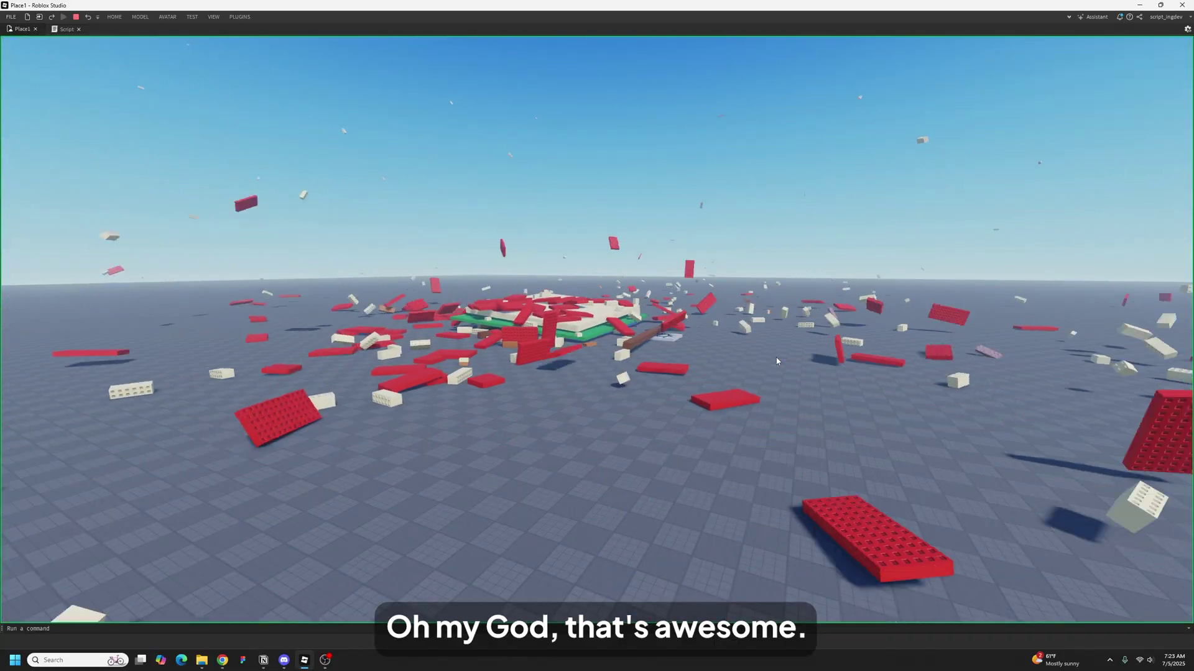
{"action": "right_click_drag", "start_coordinate": [776, 362], "coordinate": [777, 361]}
Set the Workspace gravity to 50 and lower the Classic House by about 122 studs.
{"action": "scroll", "coordinate": [777, 361], "scroll_direction": "down", "scroll_amount": 5}
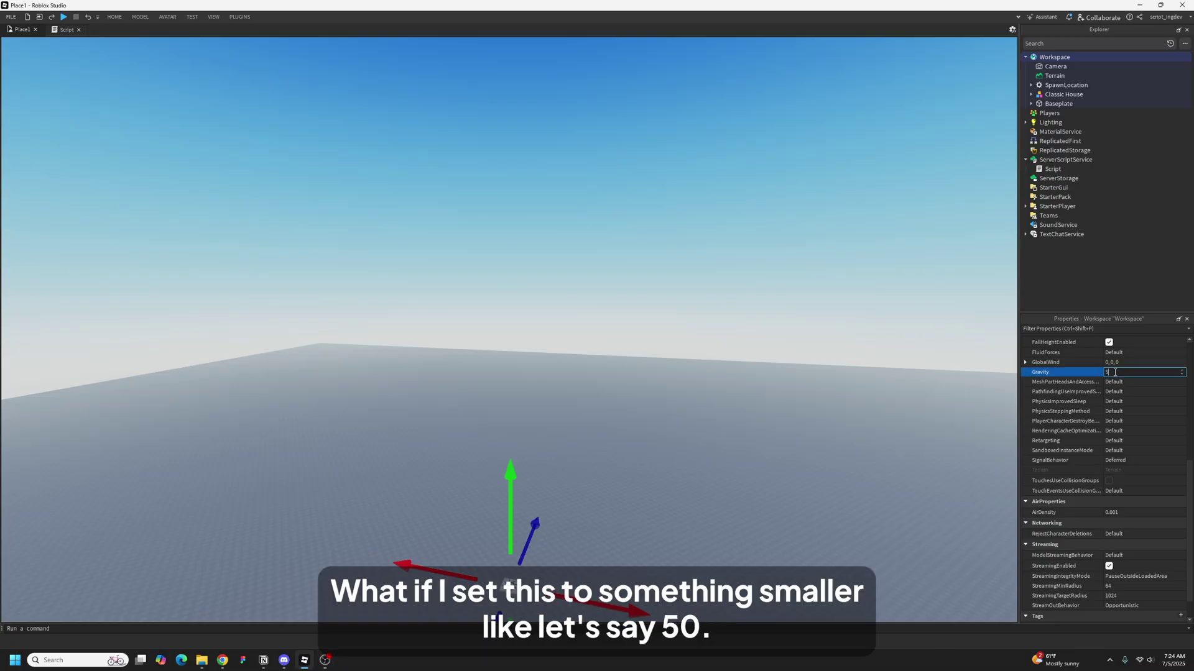
{"action": "key", "text": "Return"}
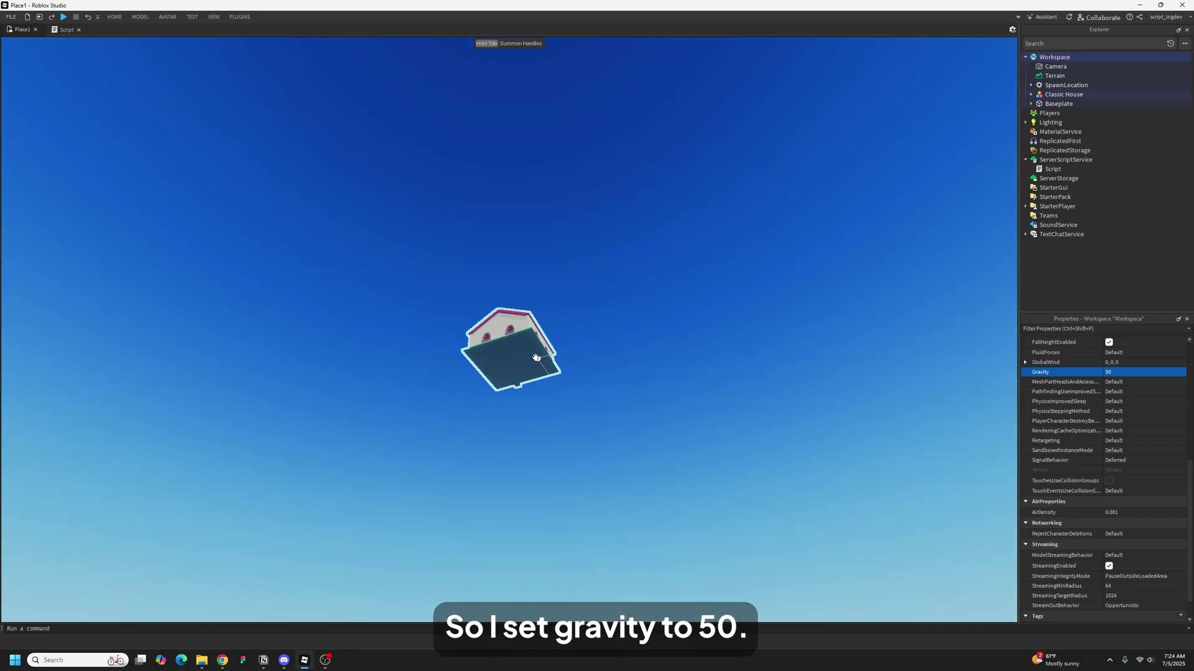
{"action": "left_click", "coordinate": [504, 382]}
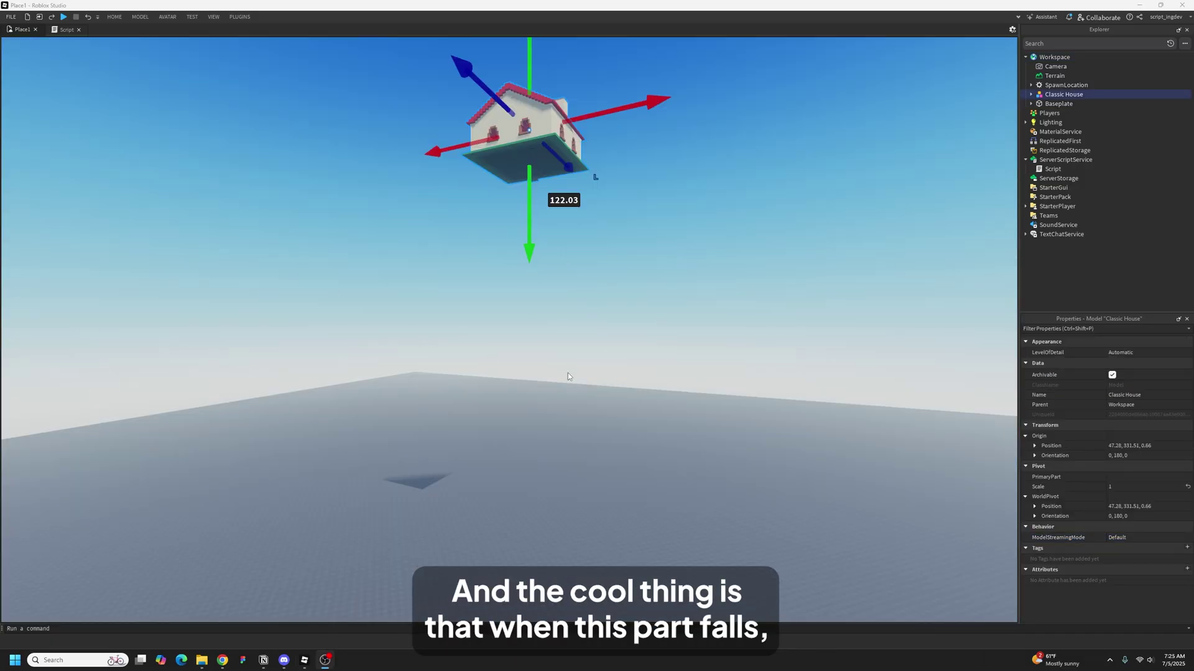
Run the simulation and follow the falling house and its loose bricks under the reduced gravity.
{"action": "key", "text": "F8"}
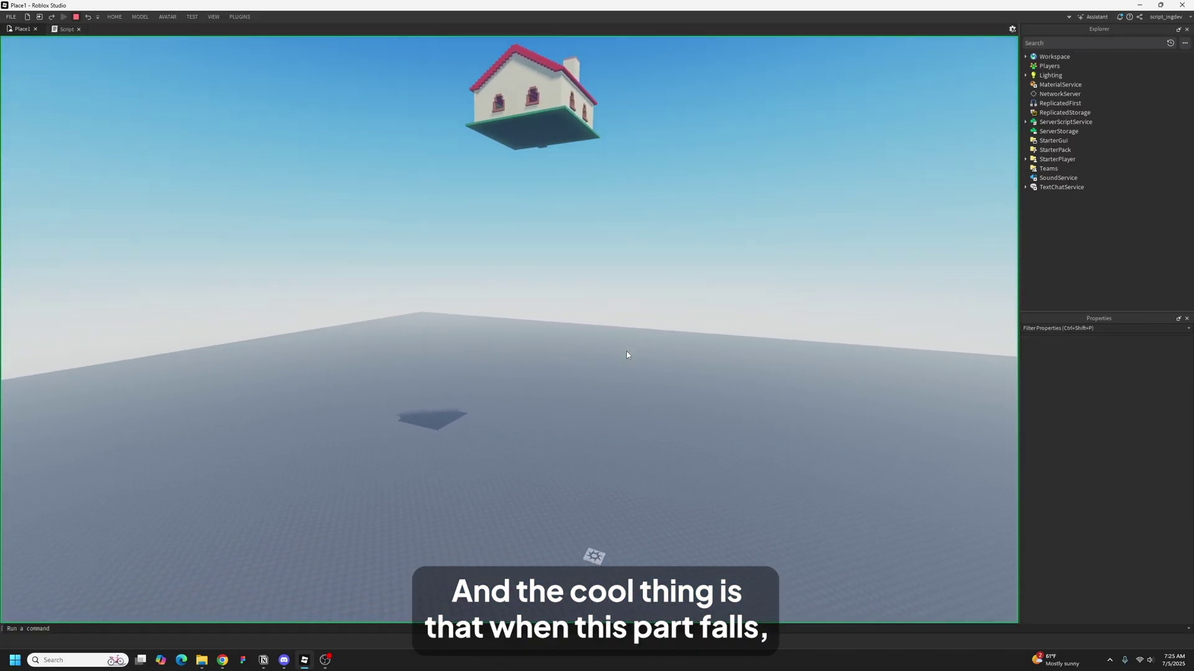
{"action": "right_click_drag", "start_coordinate": [626, 351], "coordinate": [627, 351]}
{"action": "scroll", "coordinate": [626, 351], "scroll_direction": "up", "scroll_amount": 3}
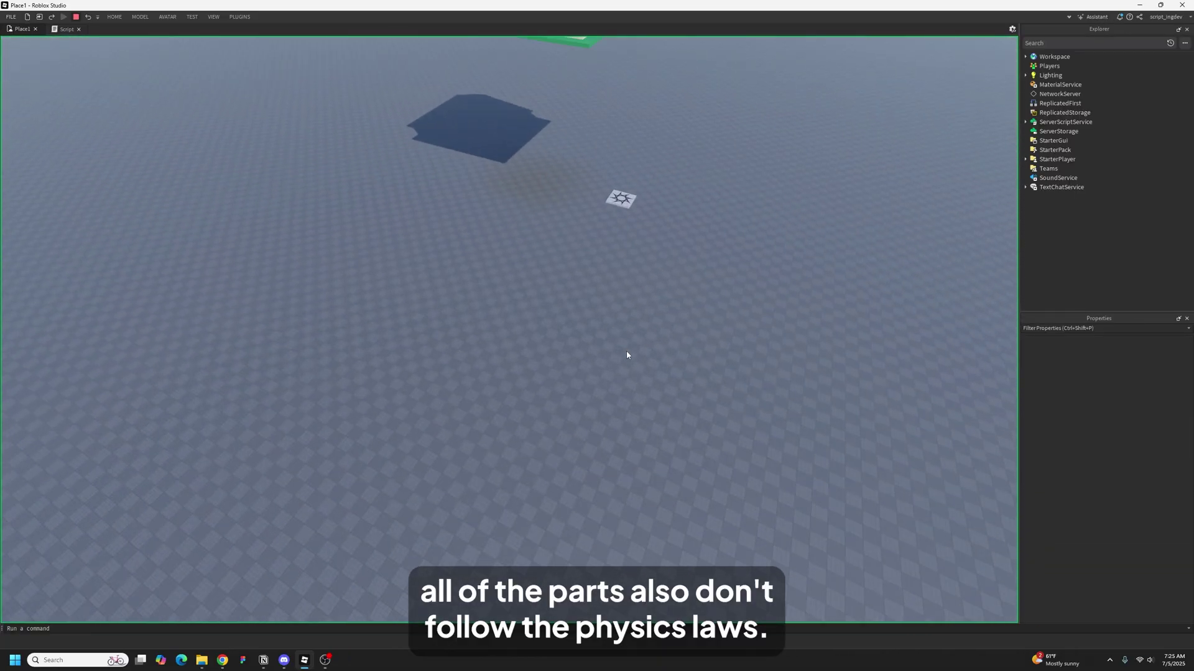
{"action": "scroll", "coordinate": [627, 351], "scroll_direction": "up", "scroll_amount": 3}
{"action": "right_click_drag", "start_coordinate": [826, 445], "coordinate": [826, 445]}
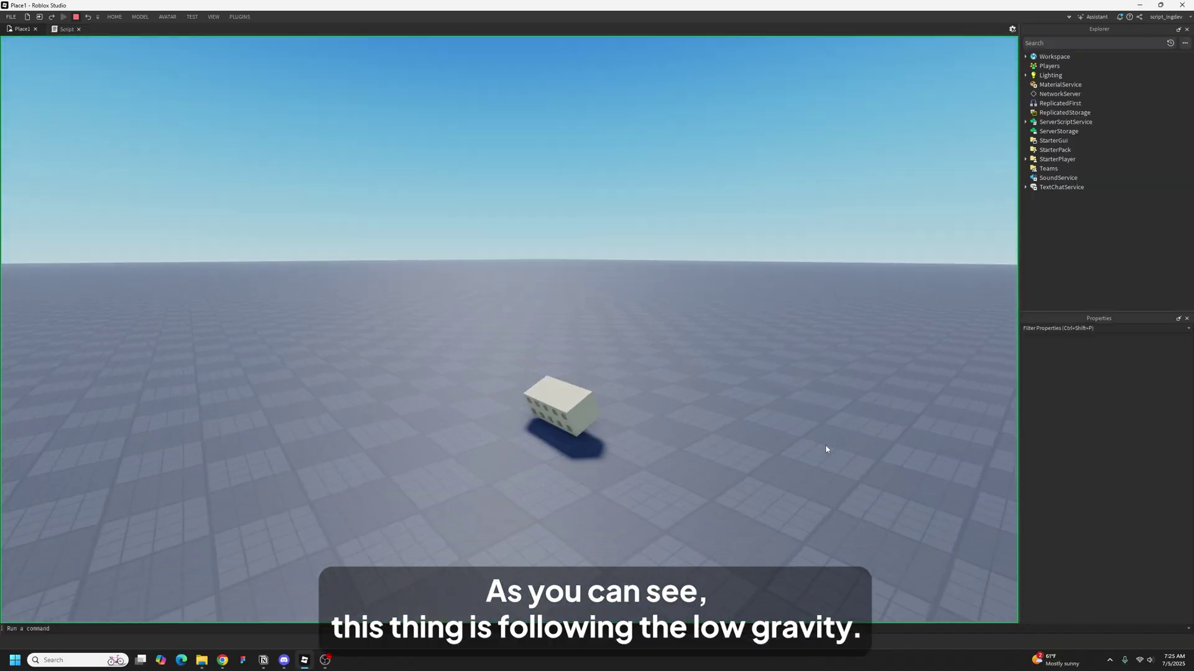
{"action": "right_click_drag", "start_coordinate": [826, 446], "coordinate": [847, 460]}
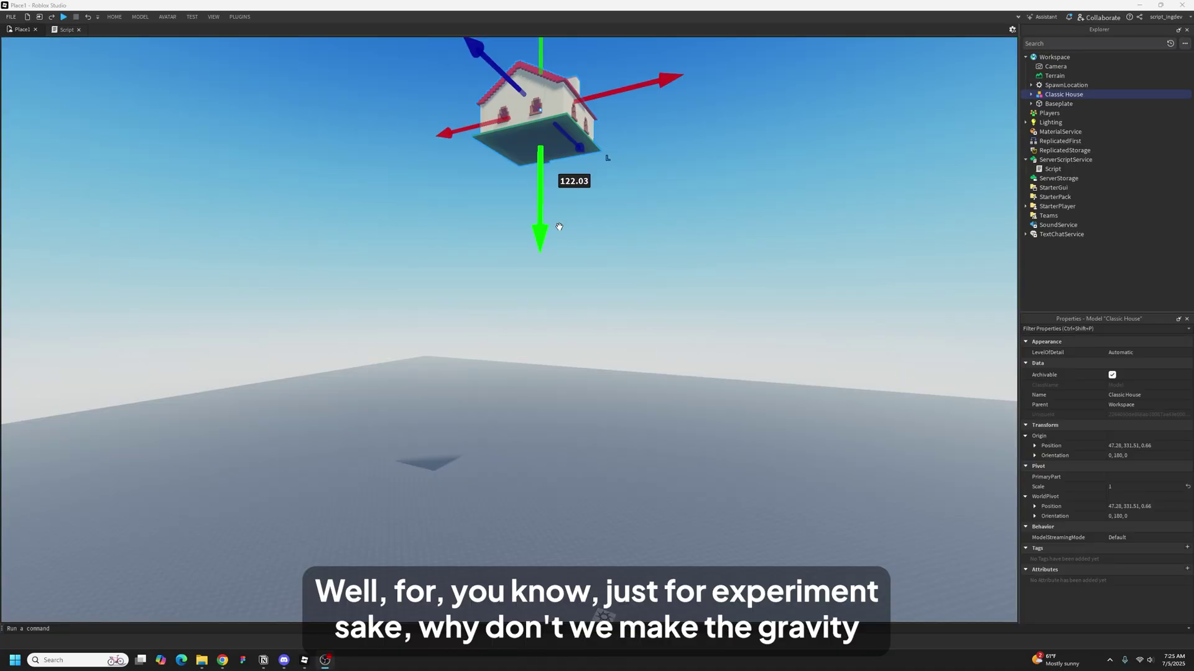
Set the Workspace gravity to 500 and run a test drop of the Classic House from a greater height.
{"action": "left_click_drag", "start_coordinate": [539, 236], "coordinate": [536, 222]}
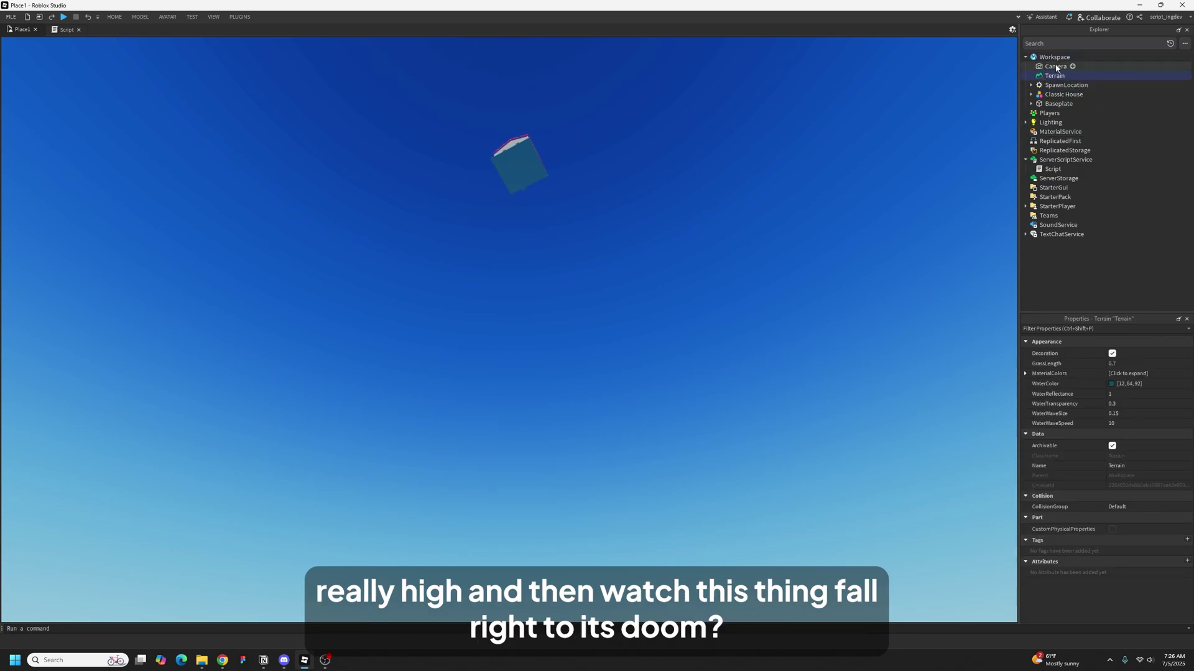
{"action": "scroll", "coordinate": [1141, 516], "scroll_direction": "up", "scroll_amount": 7}
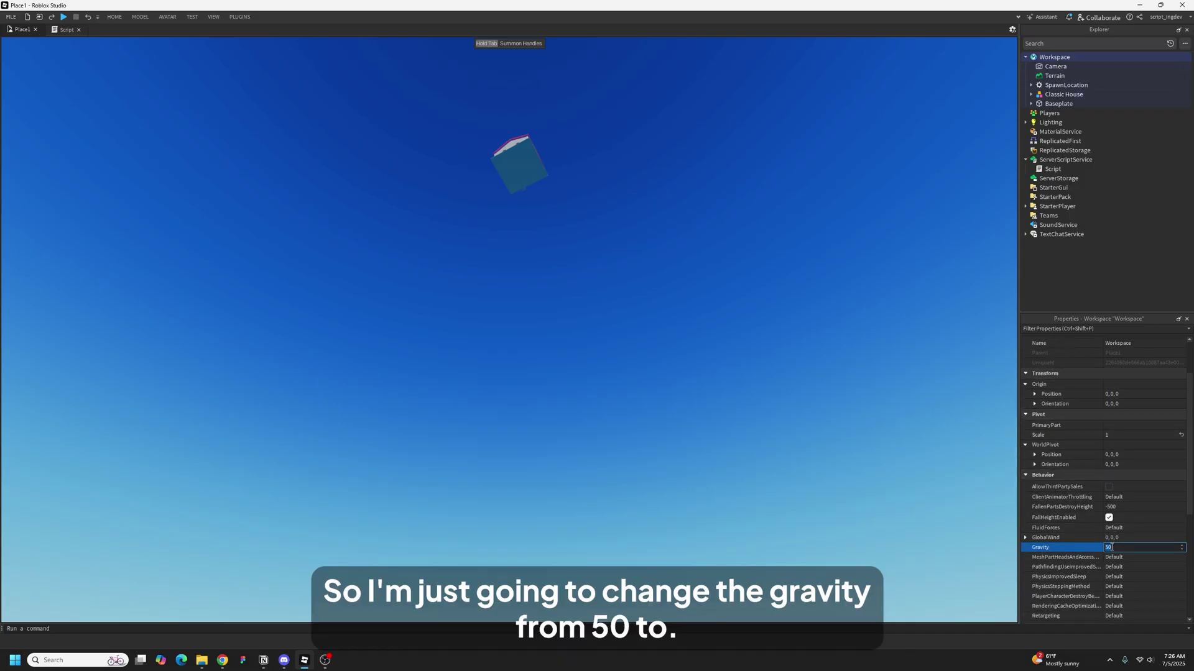
{"action": "type", "text": "5"}
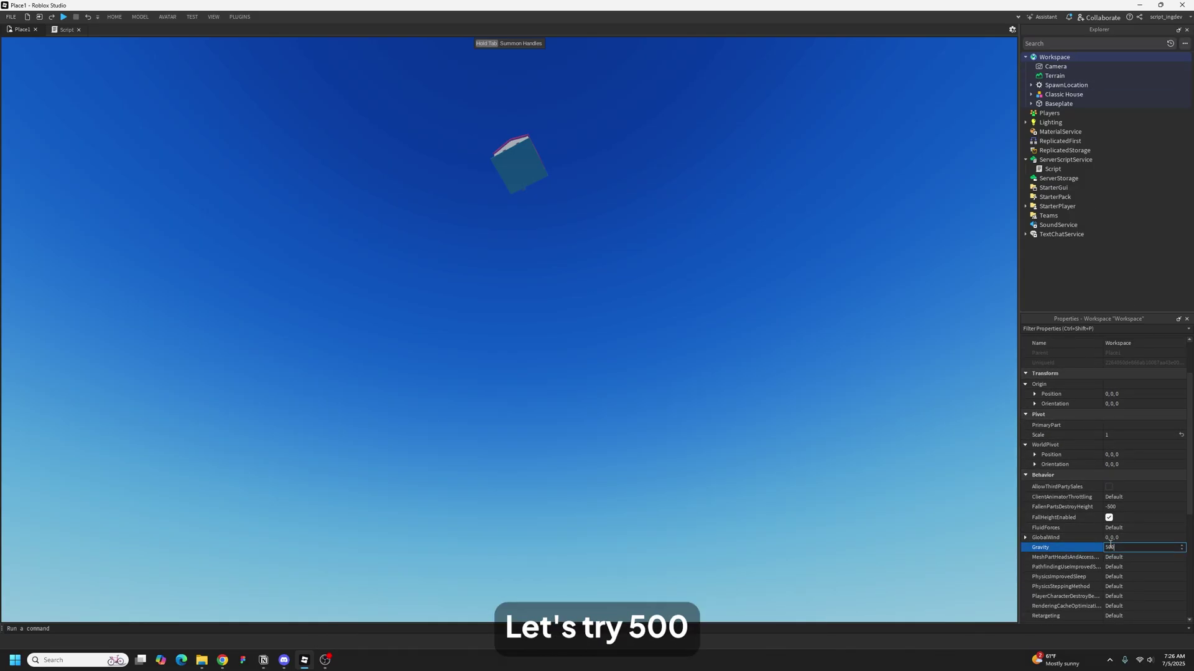
{"action": "key", "text": "F5"}
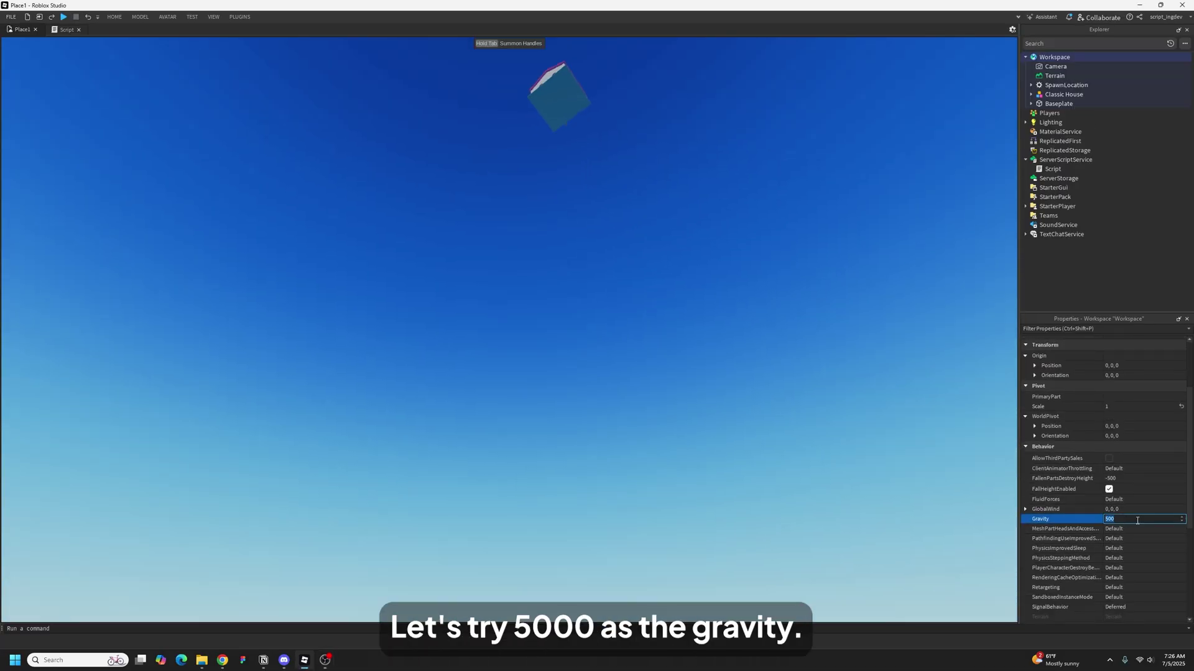
Set the Workspace gravity to 5000 and run the simulation with the whole drop of the house in view.
{"action": "type", "text": "0"}
{"action": "key", "text": "Return"}
{"action": "right_click_drag", "start_coordinate": [681, 421], "coordinate": [681, 422]}
{"action": "key", "text": "s"}
{"action": "key", "text": "F8"}
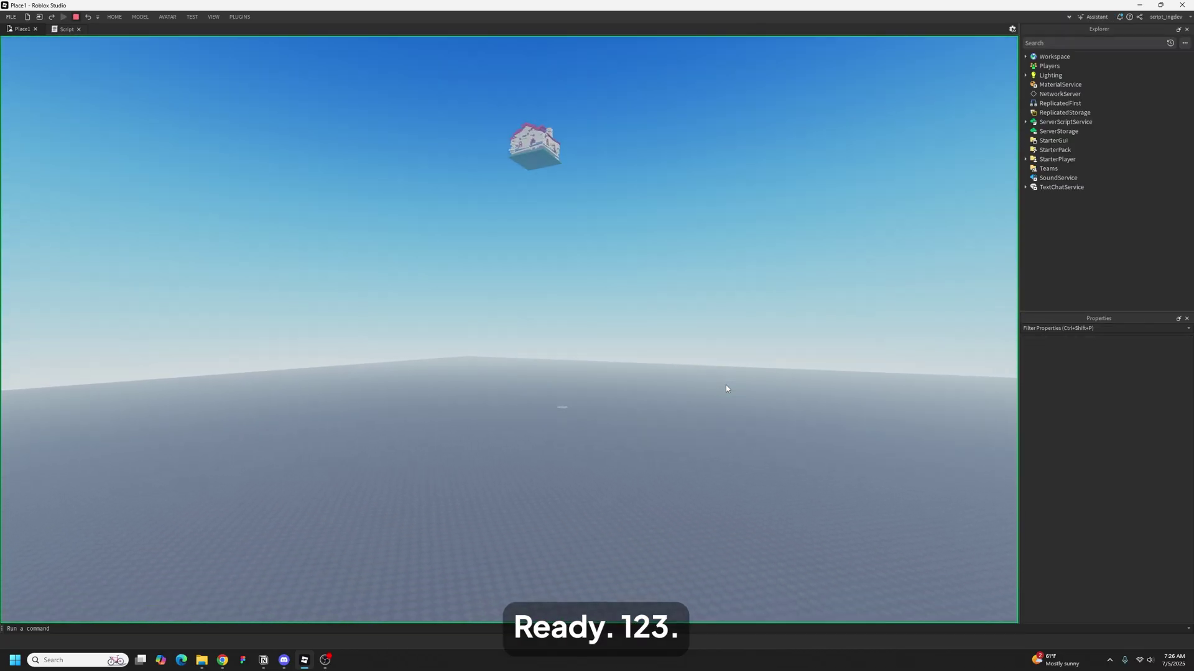
{"action": "right_click_drag", "start_coordinate": [725, 386], "coordinate": [725, 386]}
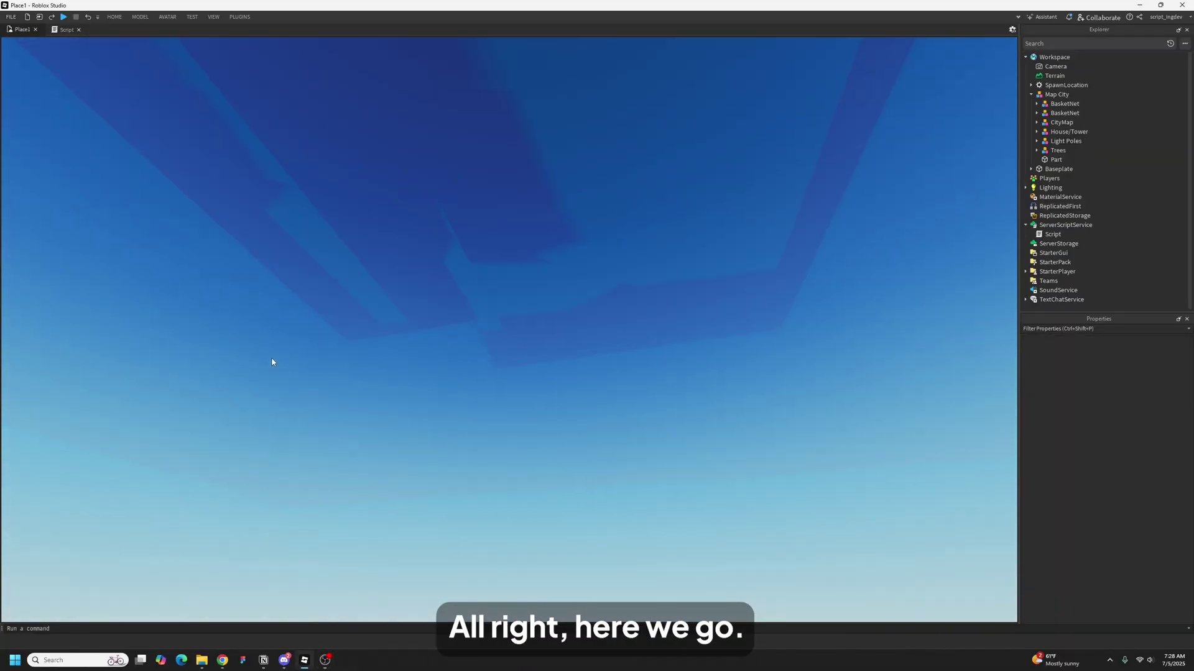
Run the simulation to test the drop of the Map City model.
{"action": "key", "text": "F5"}
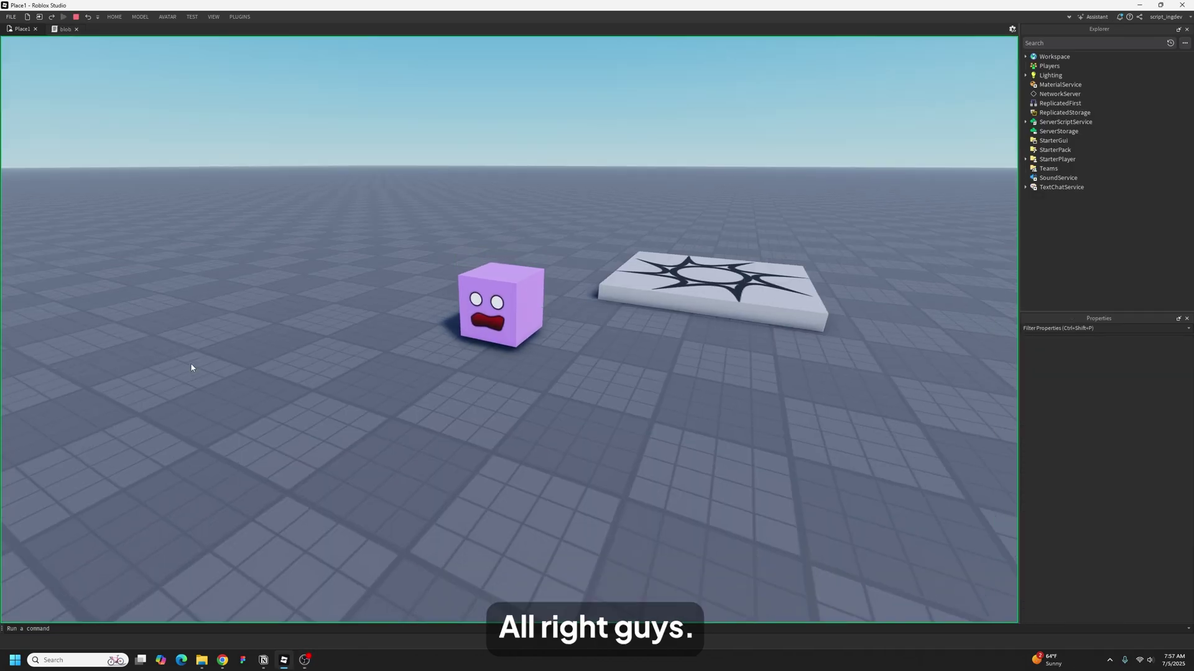
Examine the blob cube's movement and its point light in the running simulation.
{"action": "scroll", "coordinate": [191, 368], "scroll_direction": "up", "scroll_amount": 2}
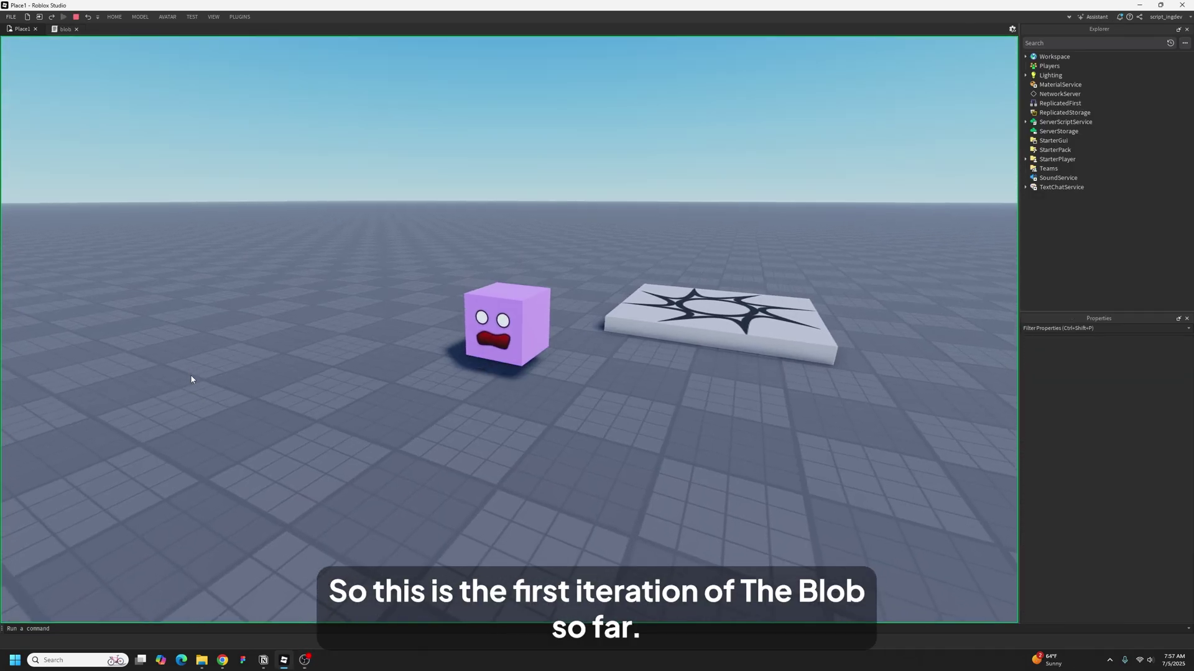
{"action": "right_click_drag", "start_coordinate": [551, 514], "coordinate": [547, 514]}
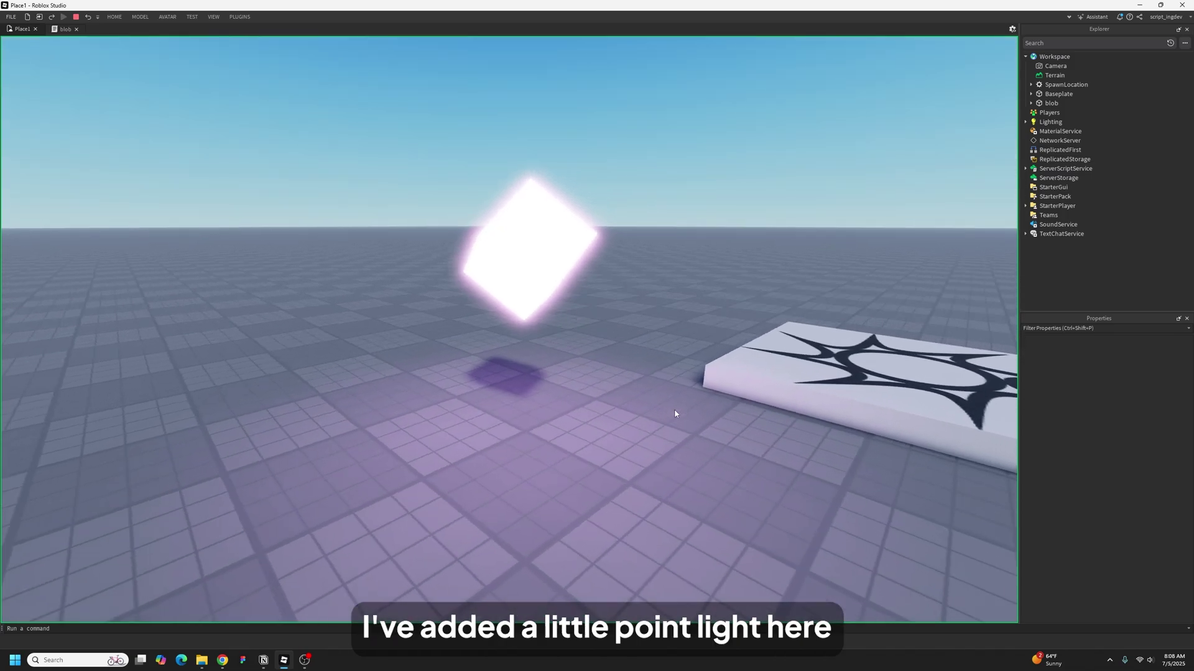
{"action": "right_click_drag", "start_coordinate": [674, 414], "coordinate": [674, 414]}
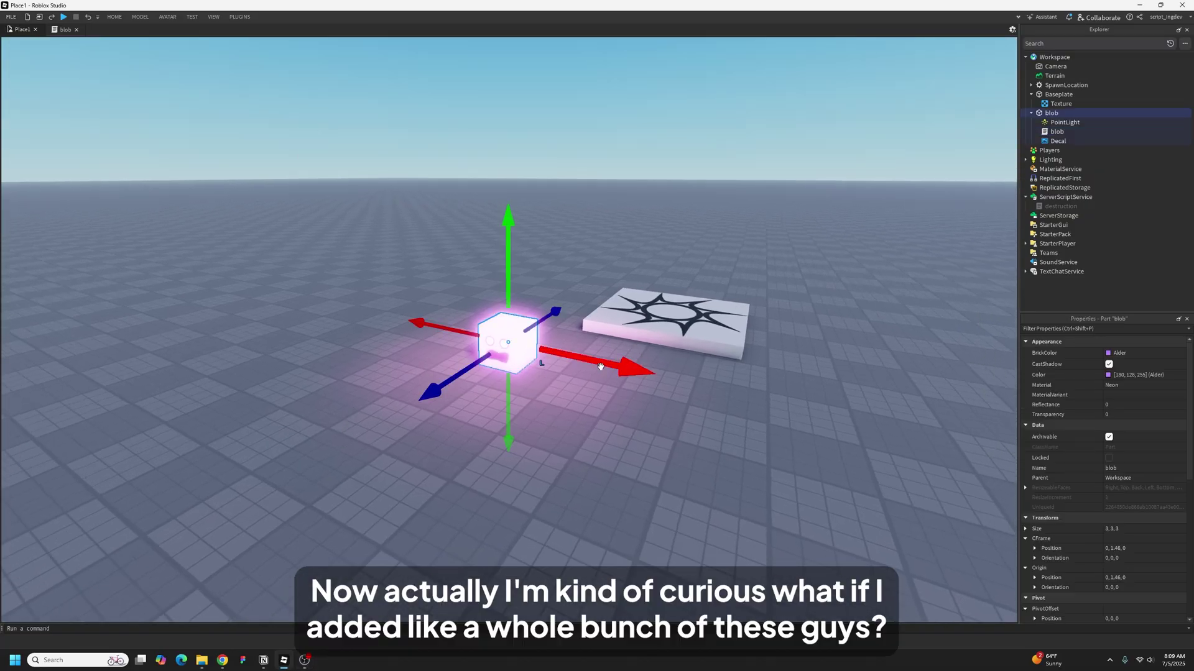
Duplicate the glowing blob into a row, then copy the rows across the baseplate to form a grid of blobs.
{"action": "key", "text": "ctrl+d"}
{"action": "left_click_drag", "start_coordinate": [600, 367], "coordinate": [817, 403]}
{"action": "key", "text": "ctrl+d"}
{"action": "right_click_drag", "start_coordinate": [818, 403], "coordinate": [932, 417]}
{"action": "key", "text": "ctrl+d"}
{"action": "left_click_drag", "start_coordinate": [521, 334], "coordinate": [615, 330]}
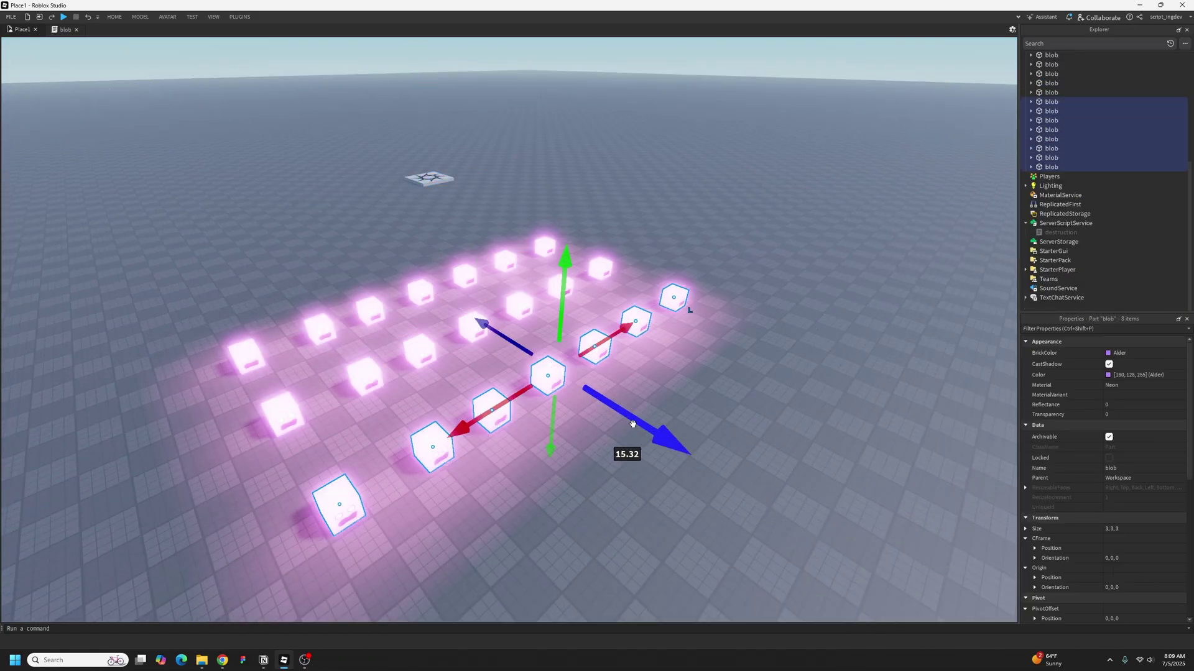
{"action": "left_click_drag", "start_coordinate": [631, 435], "coordinate": [701, 401]}
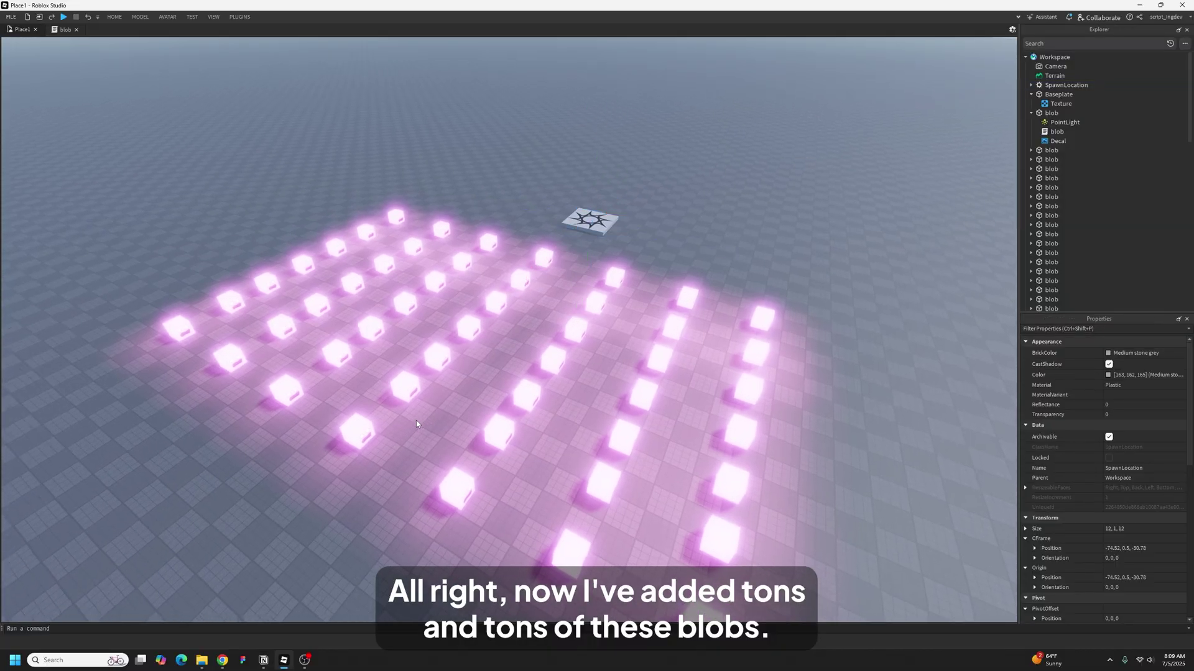
{"action": "left_click", "coordinate": [416, 423]}
Examine the grid of blobs and how the blobs interact while the simulation runs.
{"action": "right_click_drag", "start_coordinate": [416, 422], "coordinate": [415, 420]}
{"action": "key", "text": "d"}
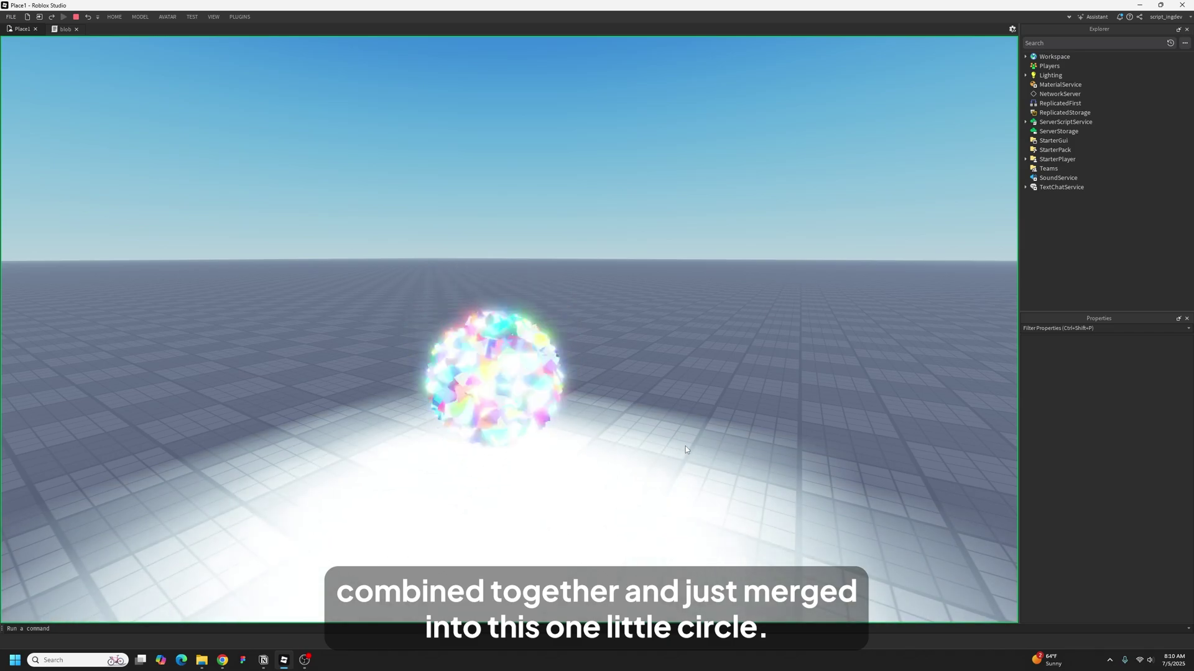
{"action": "right_click_drag", "start_coordinate": [682, 447], "coordinate": [665, 481]}
{"action": "right_click_drag", "start_coordinate": [455, 405], "coordinate": [473, 398]}
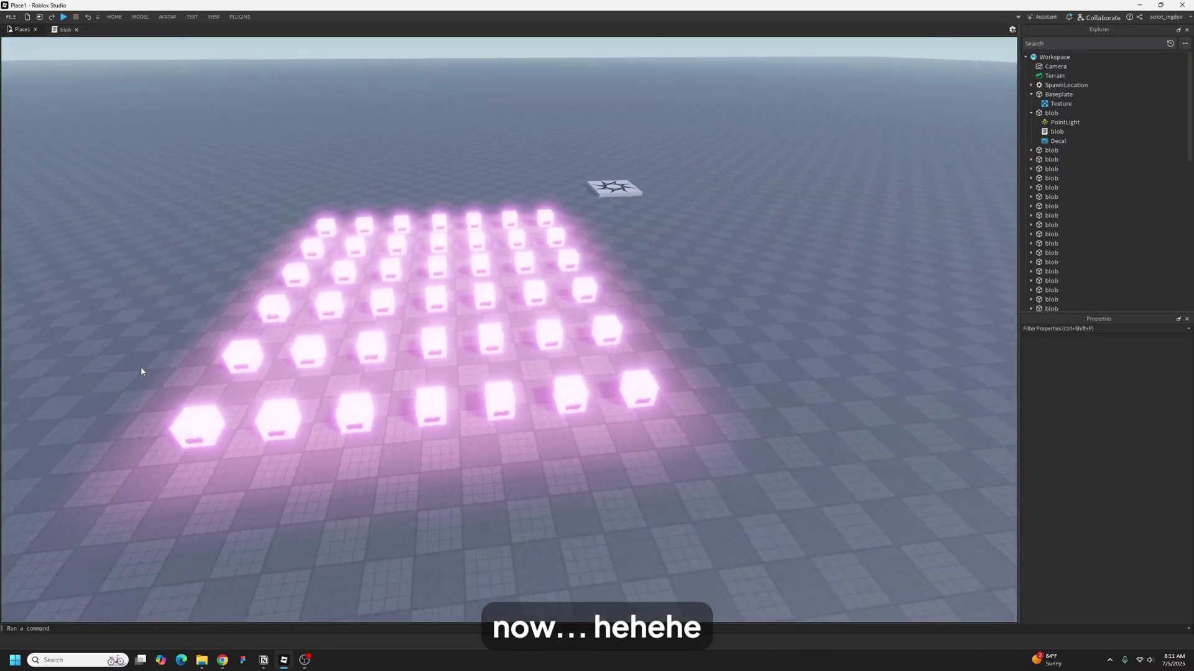
Run the simulation on the blob grid again and view the blobs' rotation and changing lights from several sides.
{"action": "right_click_drag", "start_coordinate": [141, 367], "coordinate": [141, 367]}
{"action": "right_click_drag", "start_coordinate": [214, 420], "coordinate": [214, 420]}
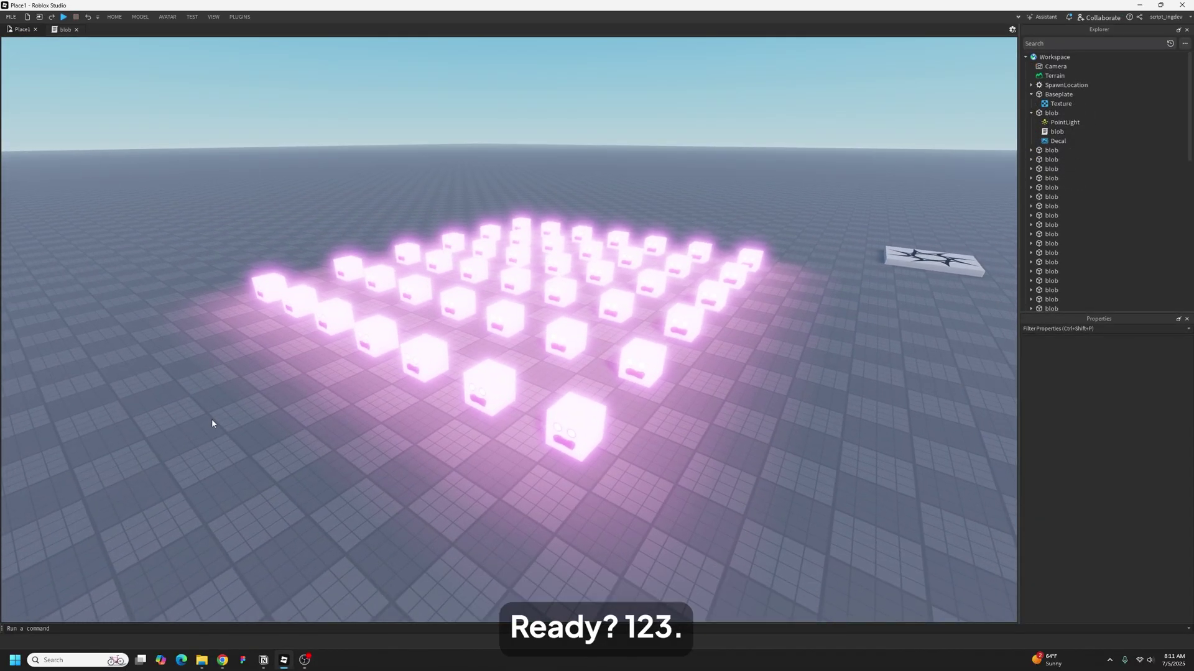
{"action": "key", "text": "F8"}
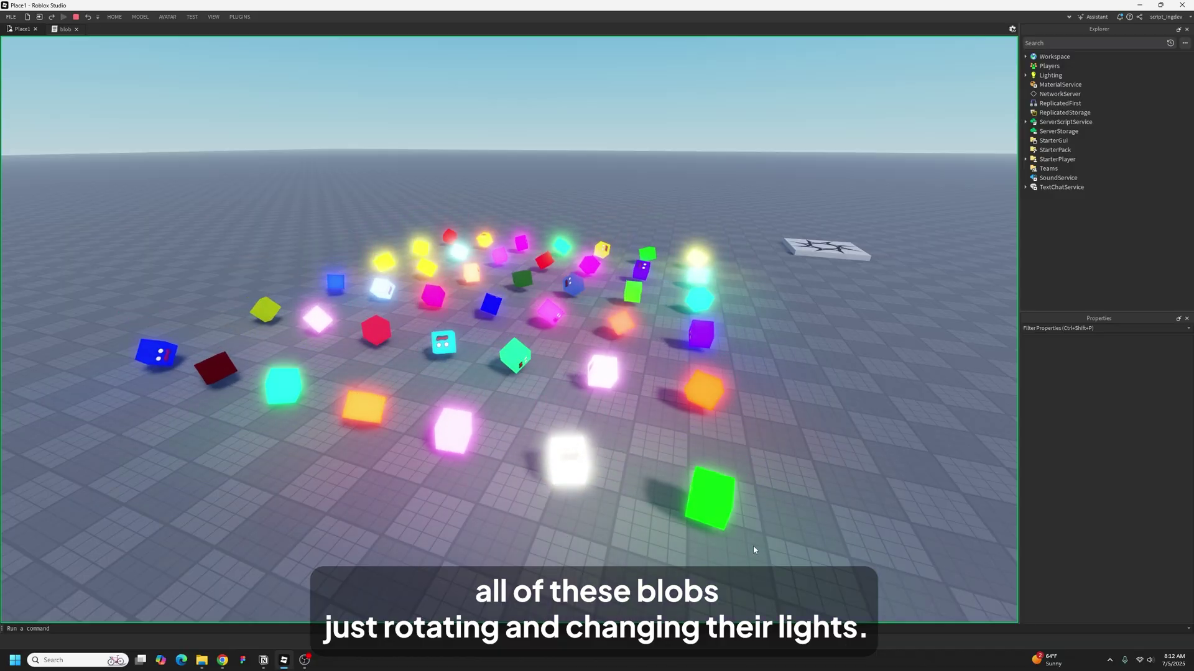
{"action": "right_click_drag", "start_coordinate": [777, 542], "coordinate": [777, 541]}
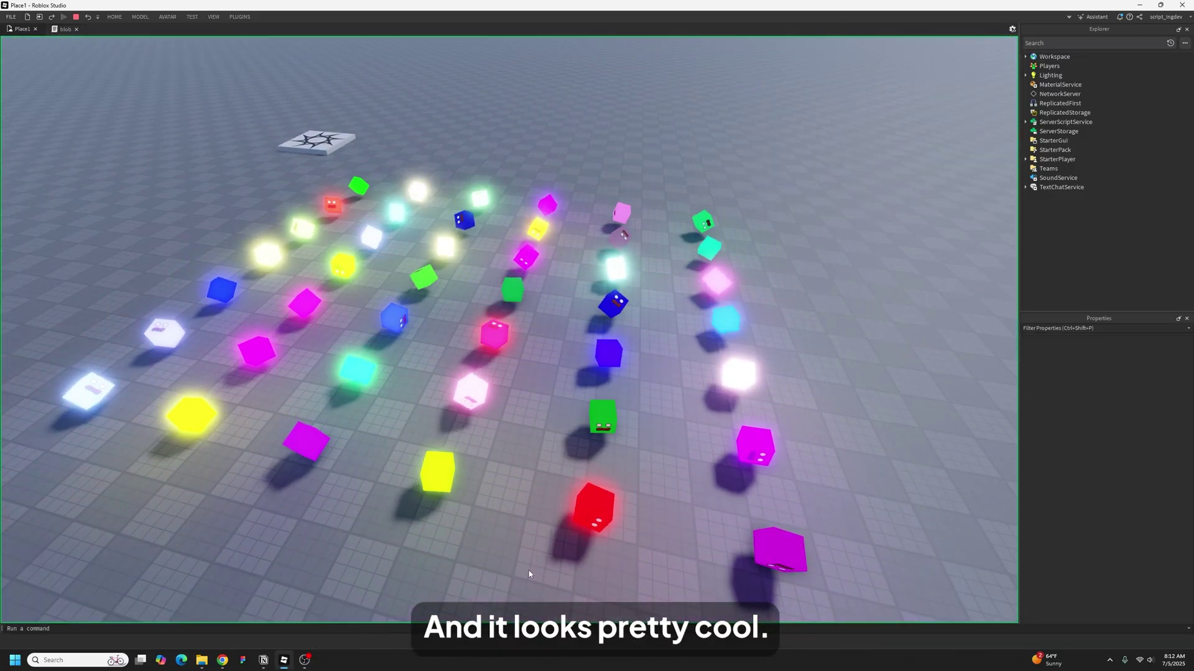
Enlarge the blob grid by moving the copied block beside the original, then duplicating a larger block to extend it across the baseplate.
{"action": "scroll", "coordinate": [142, 531], "scroll_direction": "down", "scroll_amount": 5}
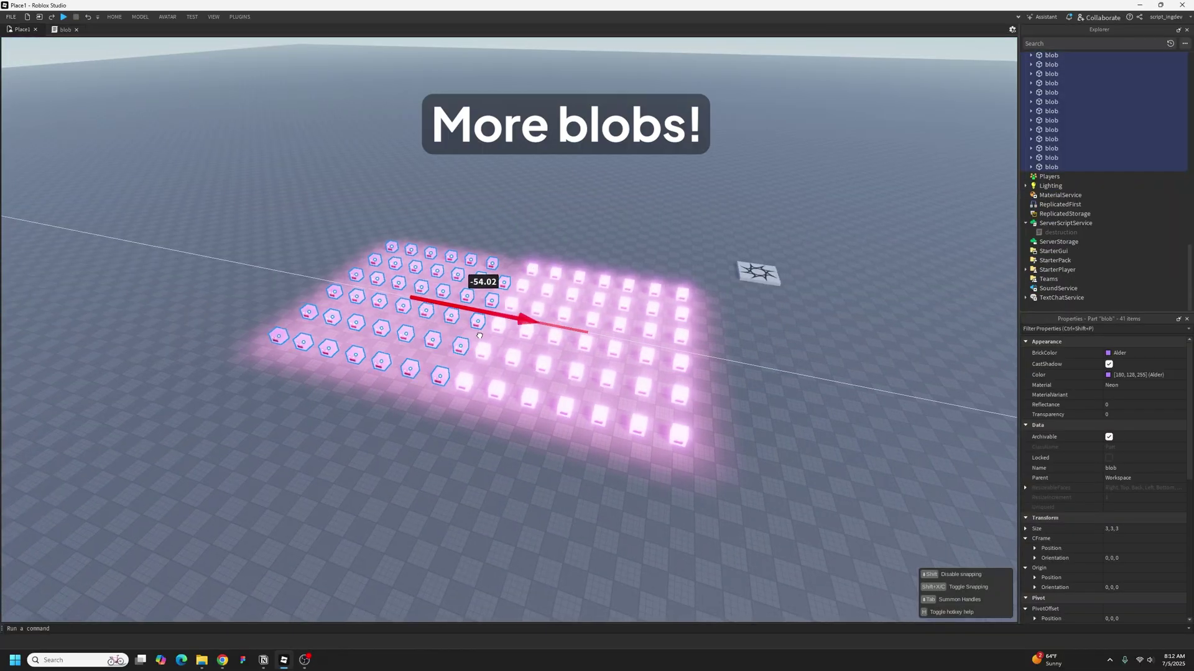
{"action": "left_click_drag", "start_coordinate": [474, 298], "coordinate": [302, 502]}
{"action": "key", "text": "ctrl+d"}
{"action": "left_click_drag", "start_coordinate": [398, 439], "coordinate": [577, 464]}
{"action": "left_click", "coordinate": [647, 438]}
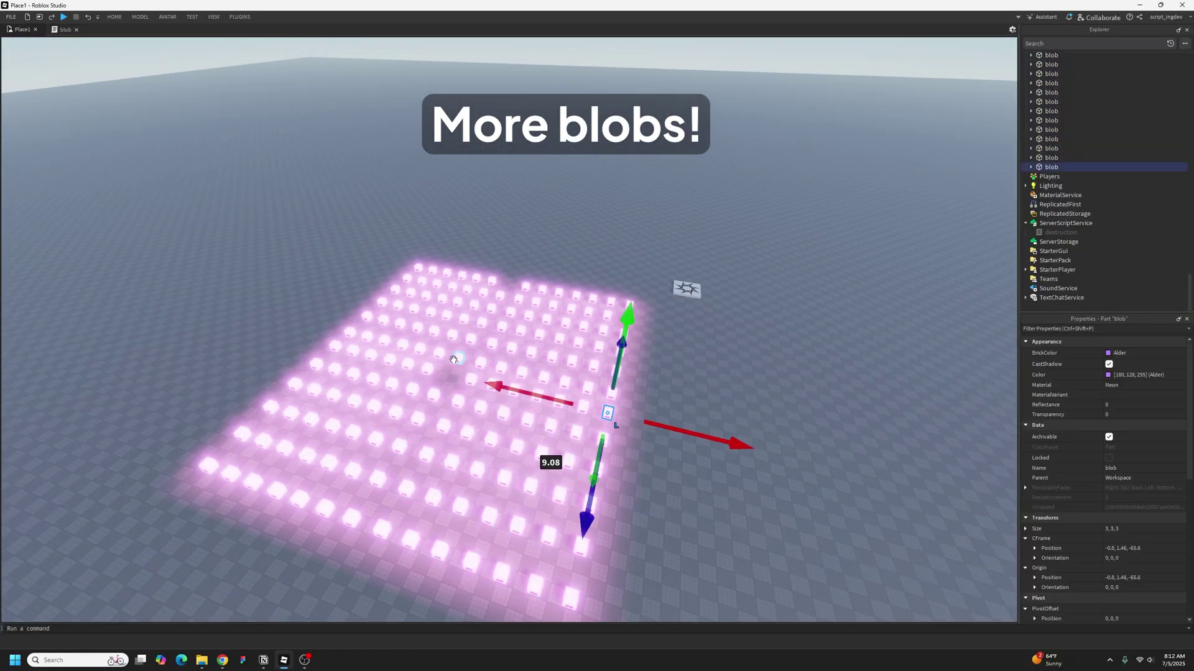
{"action": "left_click", "coordinate": [731, 388]}
{"action": "right_click_drag", "start_coordinate": [258, 450], "coordinate": [259, 450]}
Run the simulation on the enlarged blob grid and view the blobs' changing colours and rotation both close up and from above.
{"action": "key", "text": "F8"}
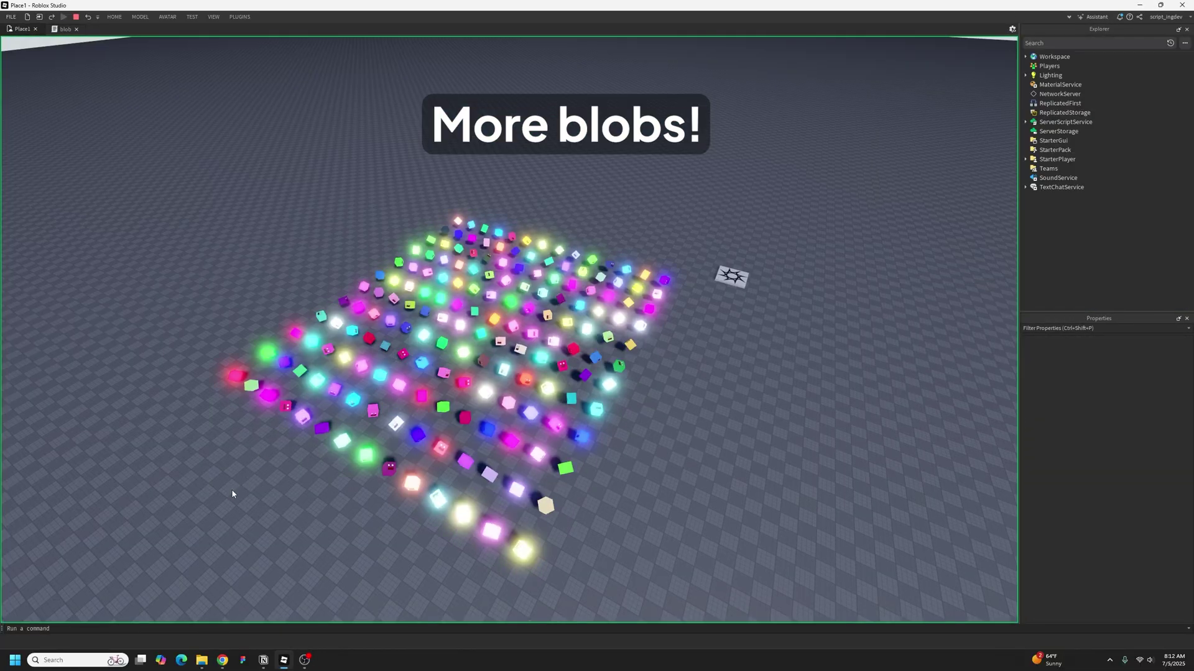
{"action": "right_click_drag", "start_coordinate": [232, 490], "coordinate": [233, 497]}
{"action": "key", "text": "w"}
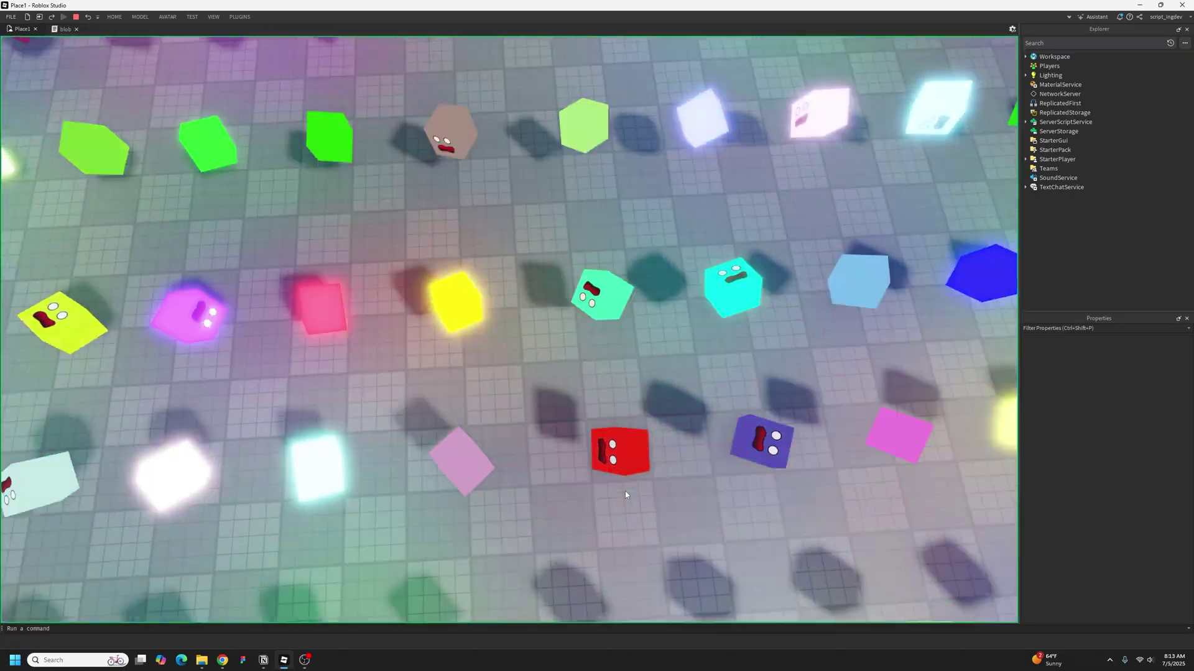
{"action": "key", "text": "s"}
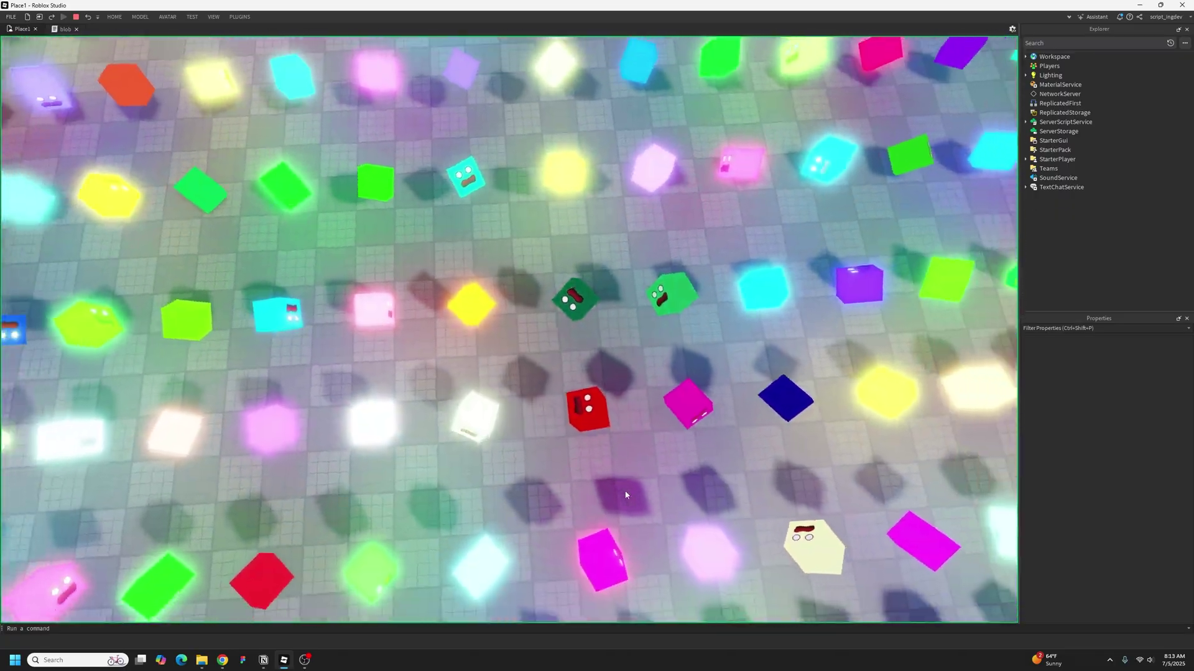
{"action": "scroll", "coordinate": [624, 492], "scroll_direction": "down", "scroll_amount": 10}
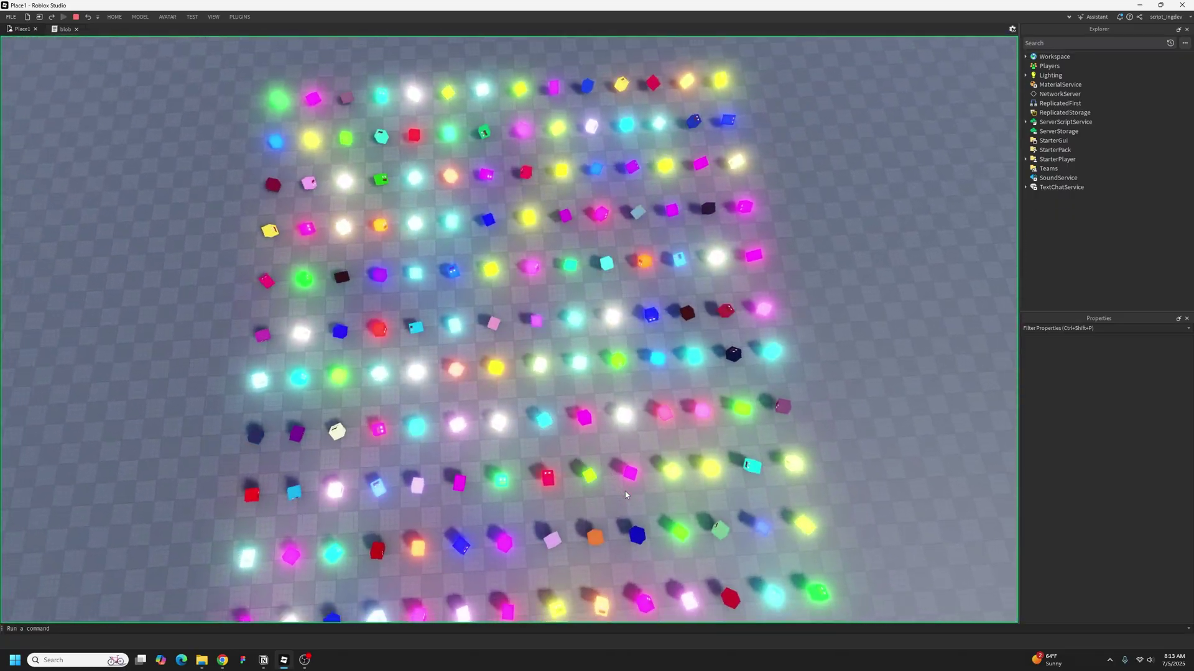
{"action": "scroll", "coordinate": [625, 491], "scroll_direction": "down", "scroll_amount": 2}
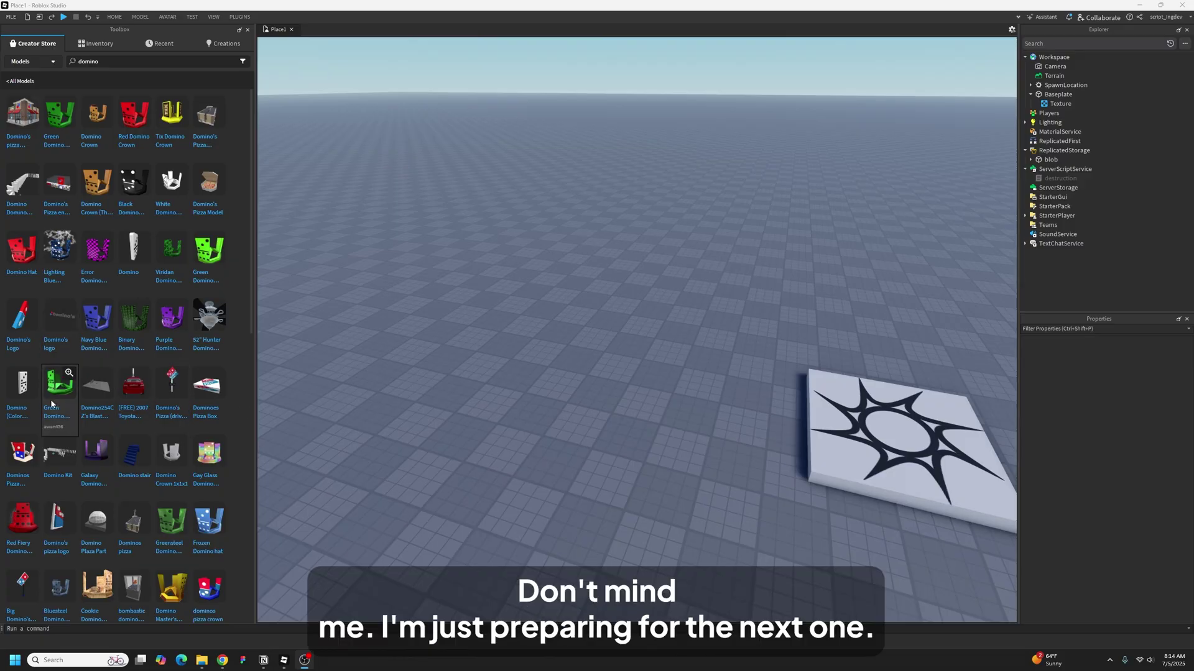
Insert the white domino model from the domino search results onto the baseplate and frame it in the view.
{"action": "left_click_drag", "start_coordinate": [26, 394], "coordinate": [435, 420]}
{"action": "left_click_drag", "start_coordinate": [608, 392], "coordinate": [609, 394]}
{"action": "key", "text": "f"}
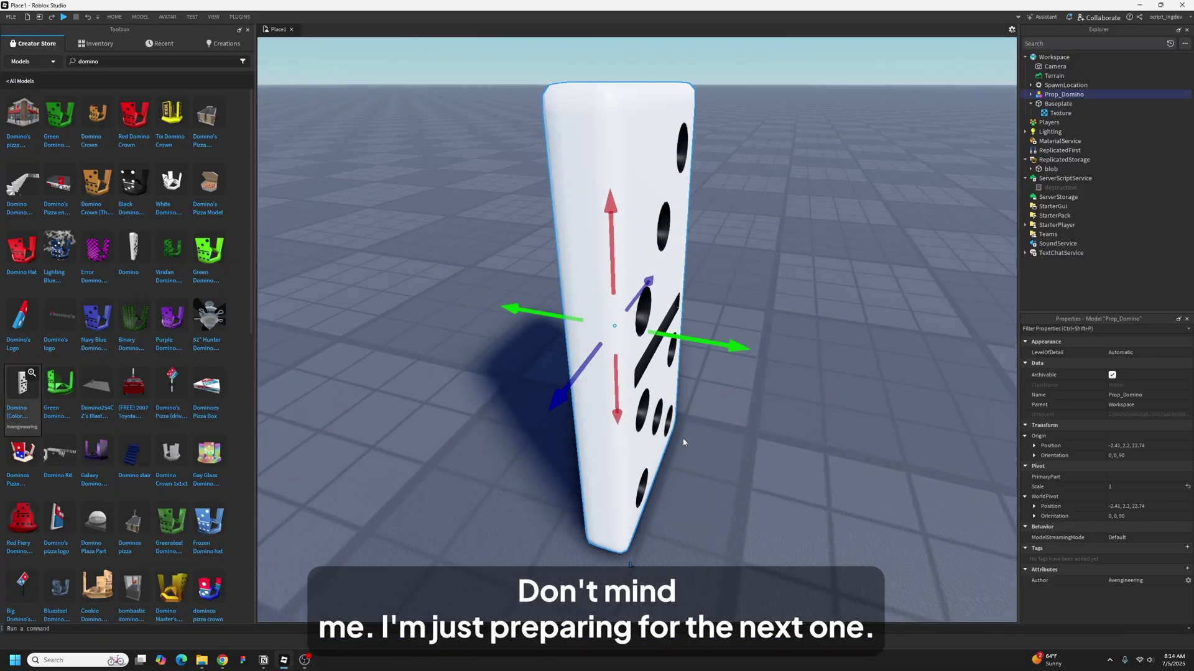
{"action": "right_click_drag", "start_coordinate": [682, 440], "coordinate": [682, 437]}
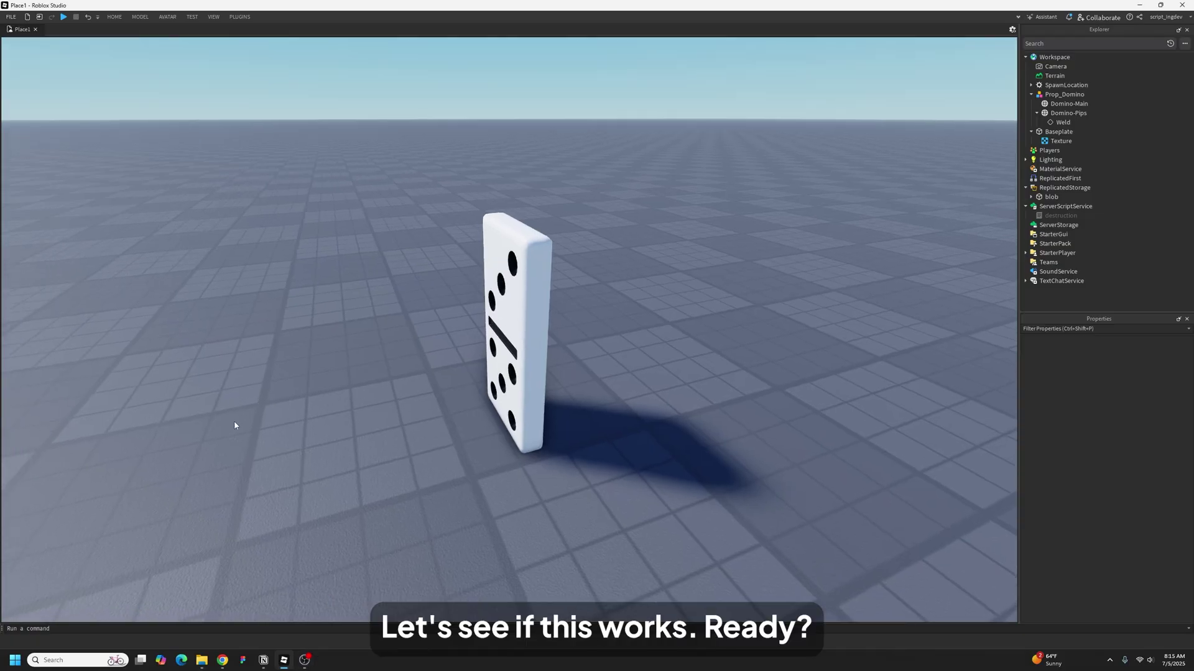
Run the simulation on the single domino and on the row of five dominoes to test how they fall.
{"action": "key", "text": "F8"}
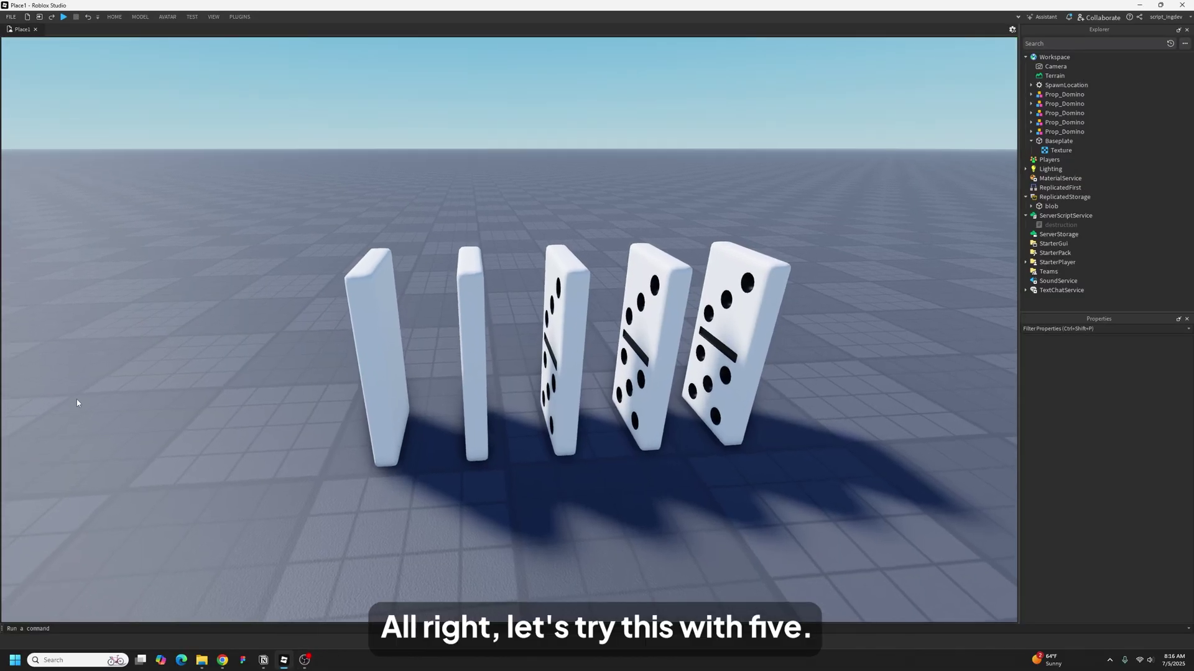
{"action": "key", "text": "F8"}
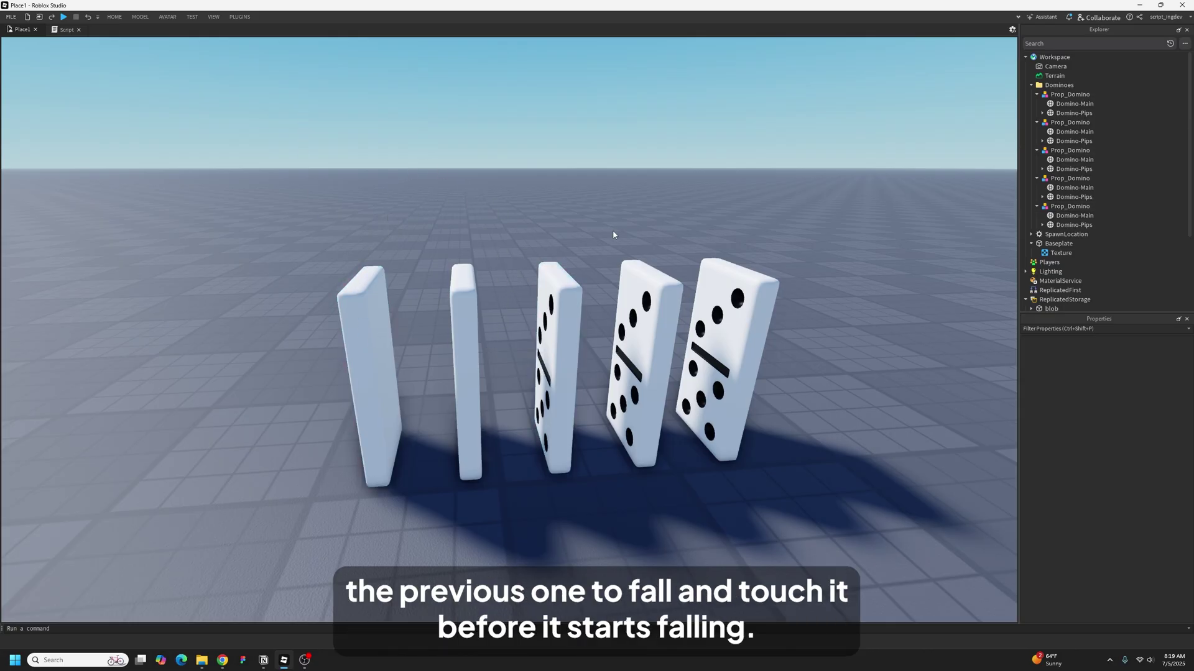
{"action": "right_click_drag", "start_coordinate": [874, 315], "coordinate": [861, 343]}
{"action": "key", "text": "F8"}
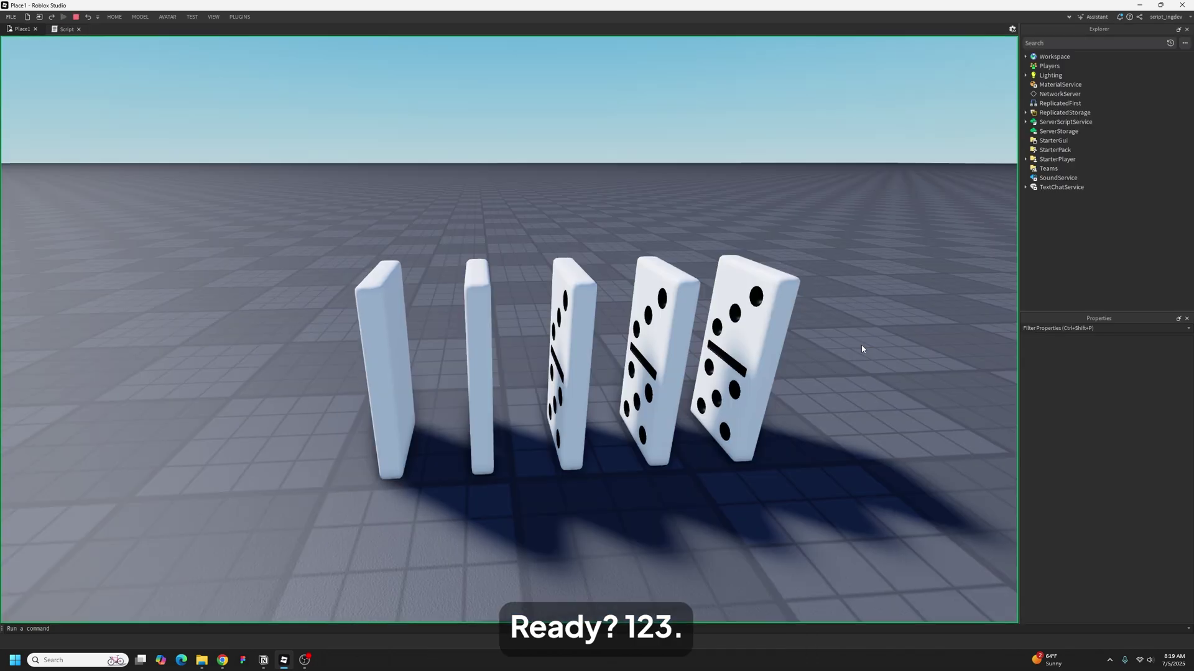
{"action": "right_click_drag", "start_coordinate": [868, 355], "coordinate": [868, 354]}
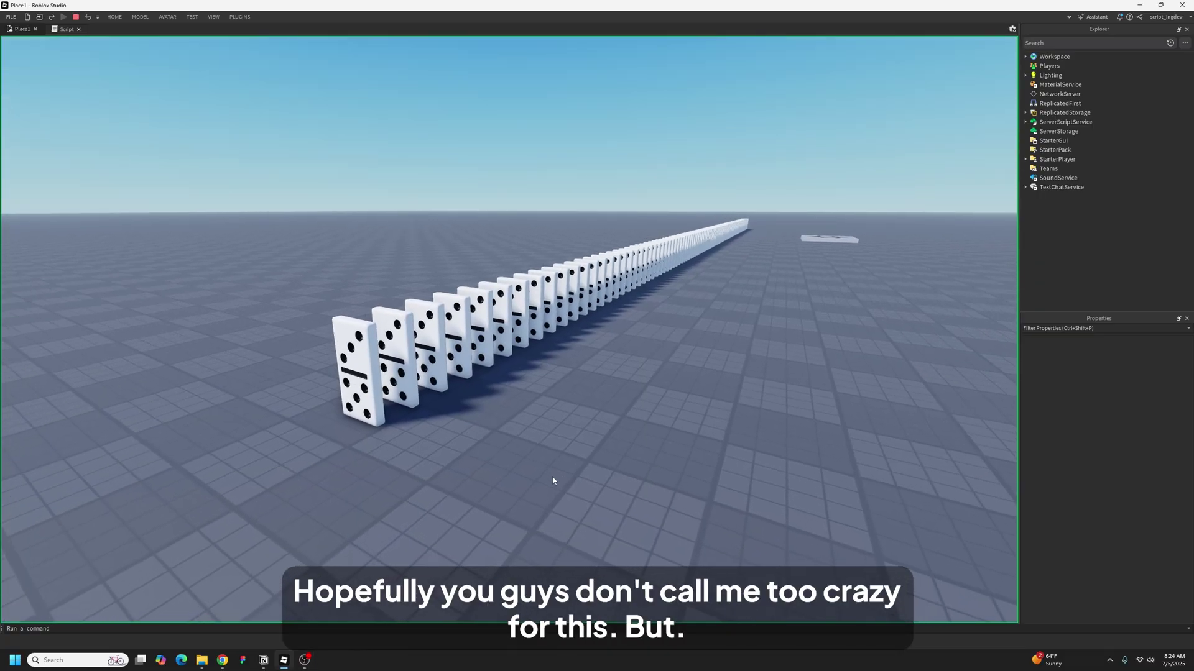
Examine the long domino row in the simulation, then rerun the script for longer rows and watch the dominoes topple.
{"action": "key", "text": "w"}
{"action": "right_click_drag", "start_coordinate": [552, 480], "coordinate": [552, 481]}
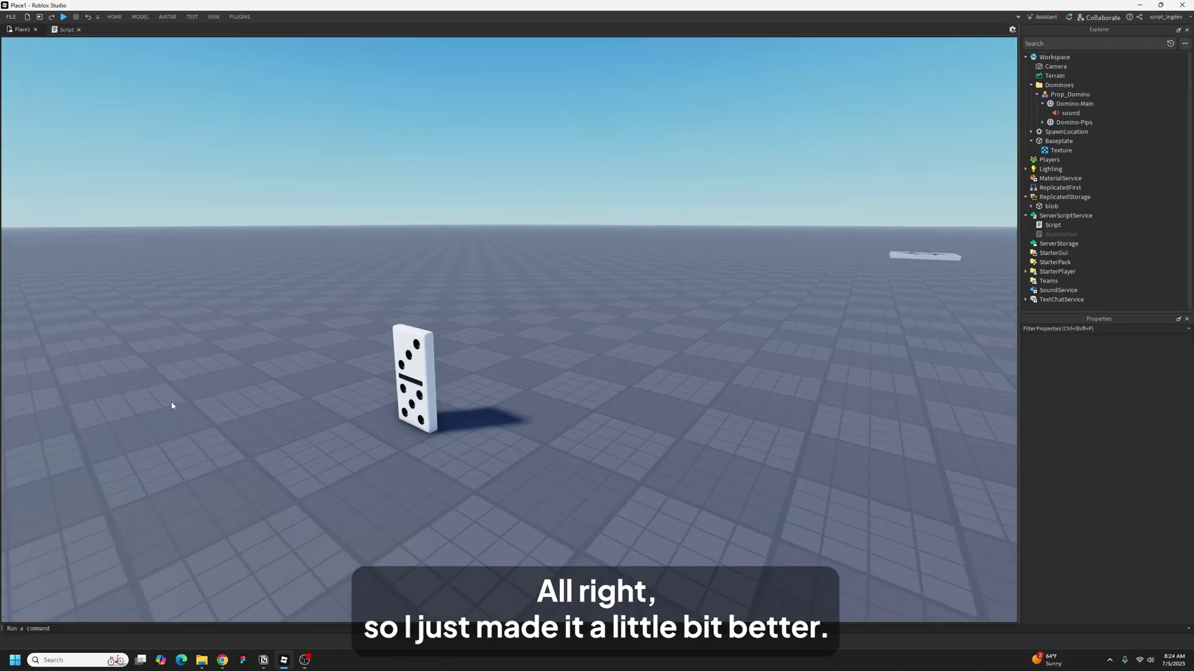
{"action": "key", "text": "F5"}
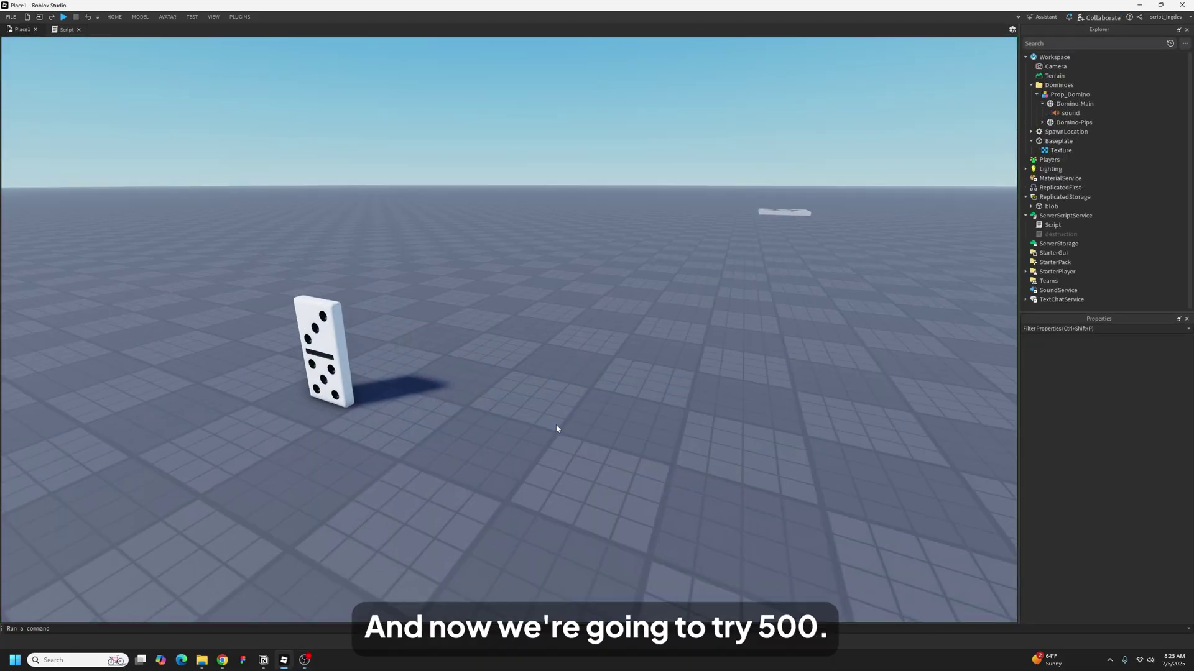
{"action": "key", "text": "F8"}
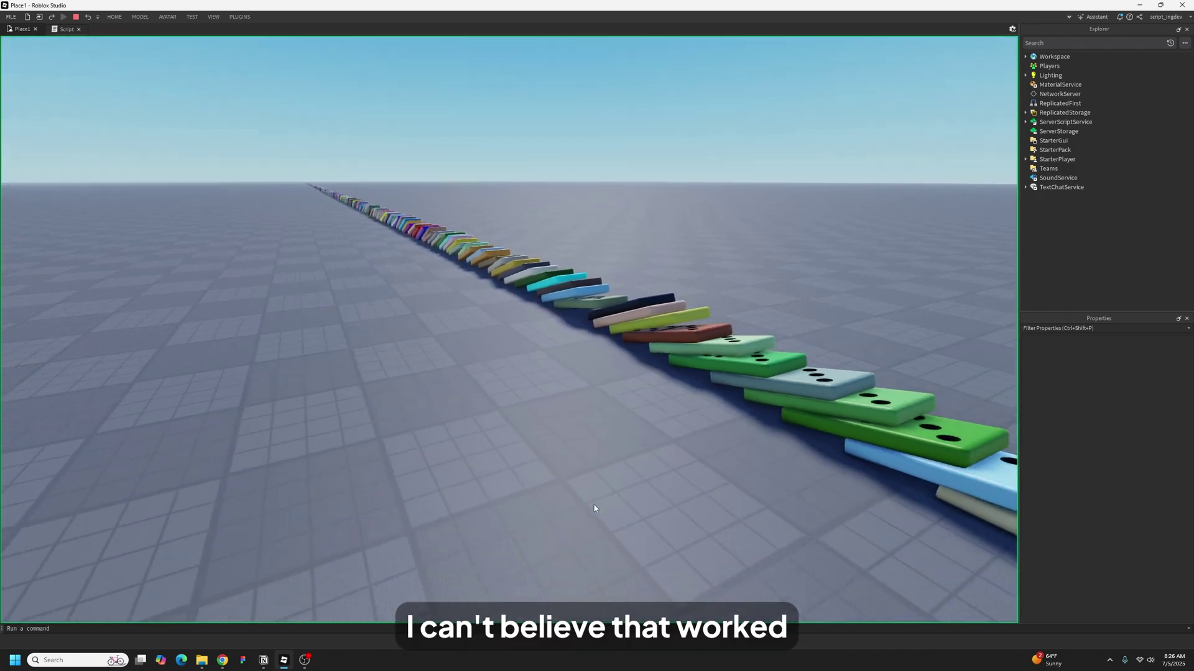
{"action": "scroll", "coordinate": [595, 505], "scroll_direction": "down", "scroll_amount": 10}
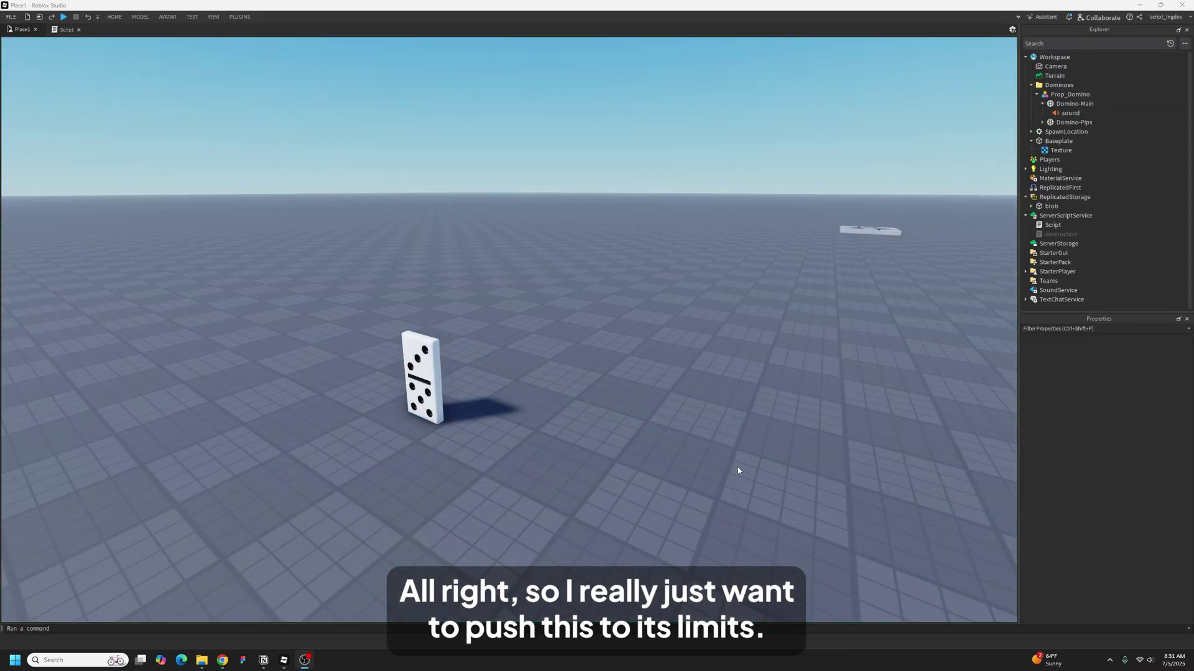
Run the simulation of the winding, multicoloured domino line, view its curves from the starting domino, and raise the system volume to 38.
{"action": "right_click_drag", "start_coordinate": [558, 409], "coordinate": [555, 396]}
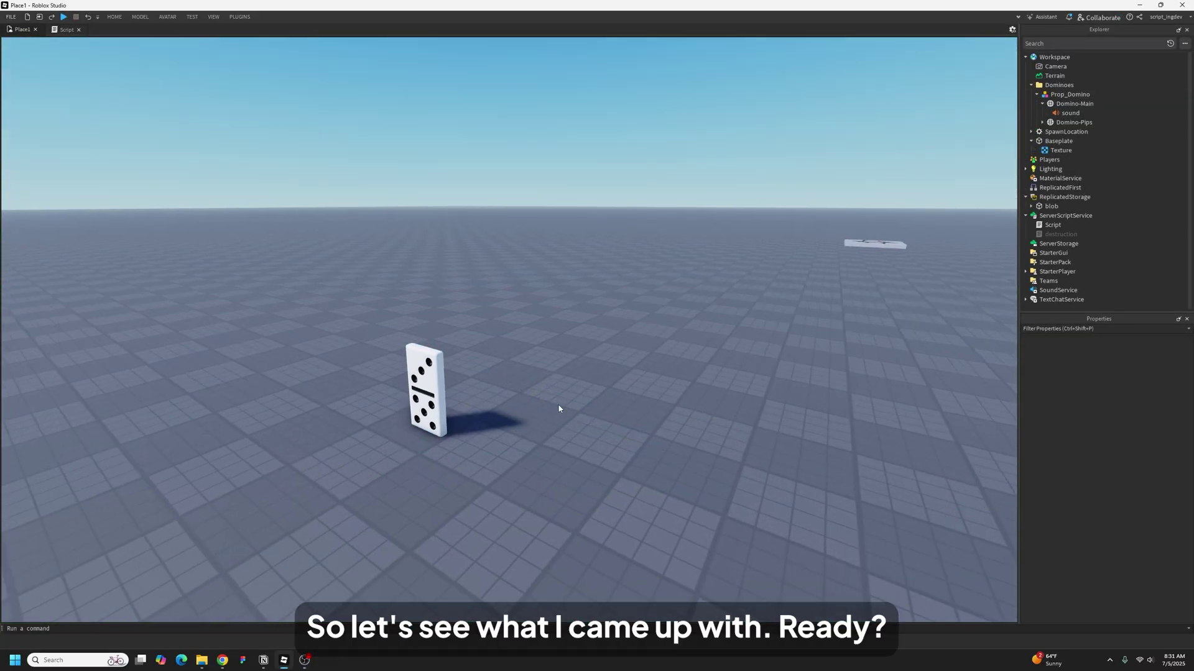
{"action": "key", "text": "F8"}
{"action": "key", "text": "d"}
{"action": "right_click_drag", "start_coordinate": [646, 438], "coordinate": [647, 437]}
{"action": "key", "text": "a"}
{"action": "key", "text": "XF86AudioRaiseVolume"}
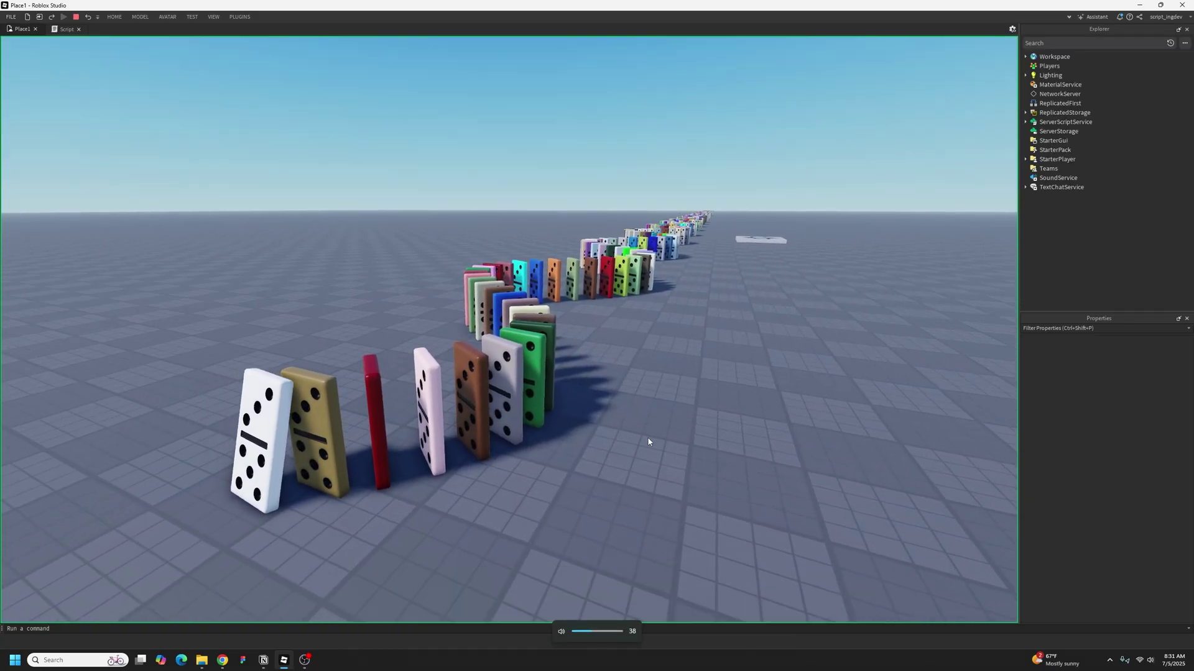